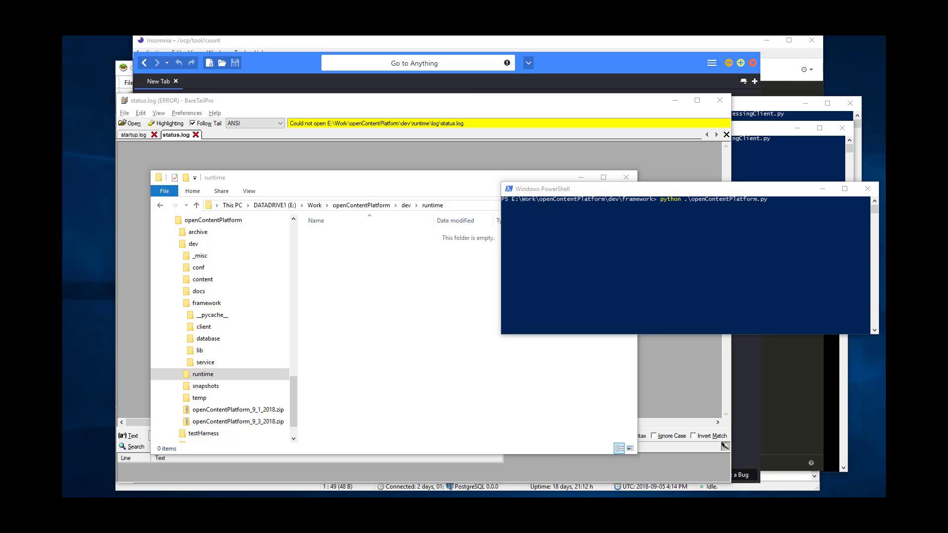
Run openContentPlatform.py from the framework folder and check the service startup entries in startup.log and status.log.
click(643, 241)
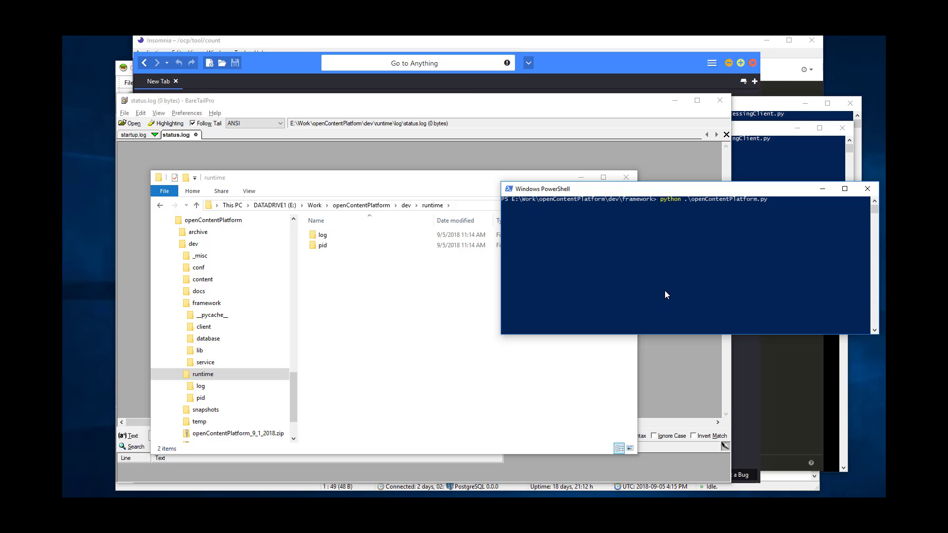
key(Return)
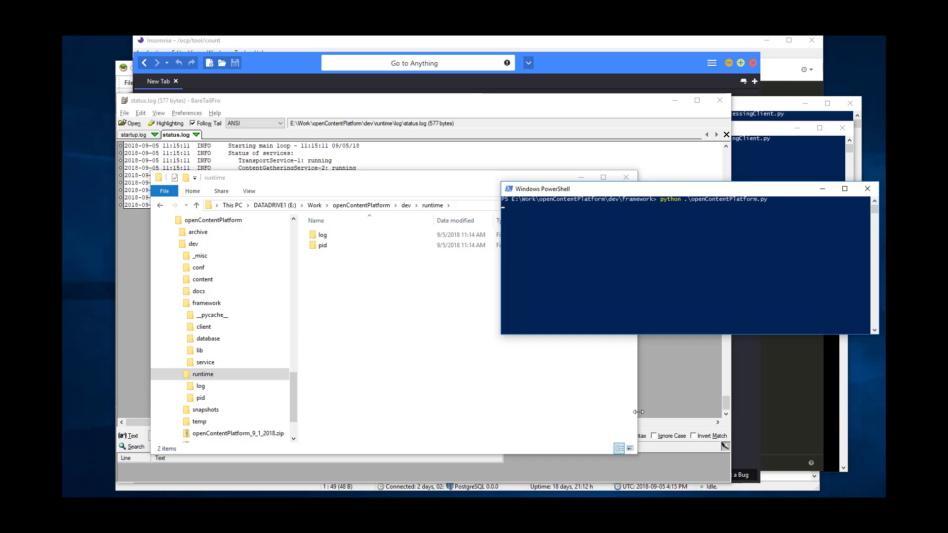
click(318, 108)
click(143, 136)
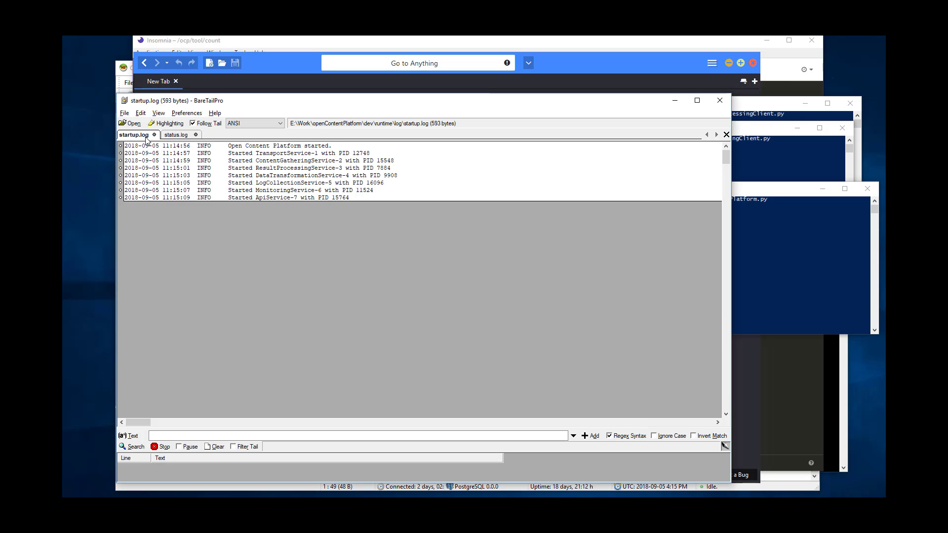
click(180, 136)
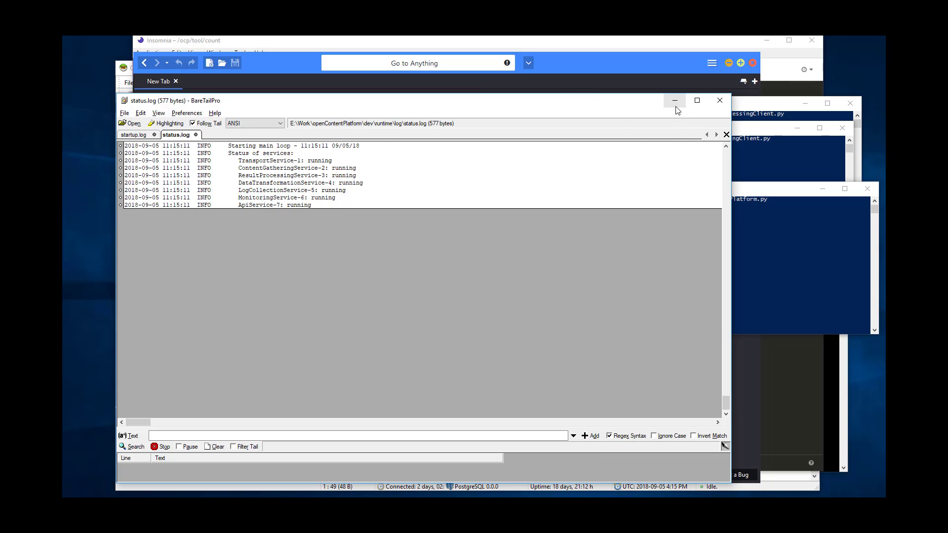
Start the two platform clients by running contentGatheringClient.py and resultProcessingClient.py in their PowerShell windows.
click(751, 149)
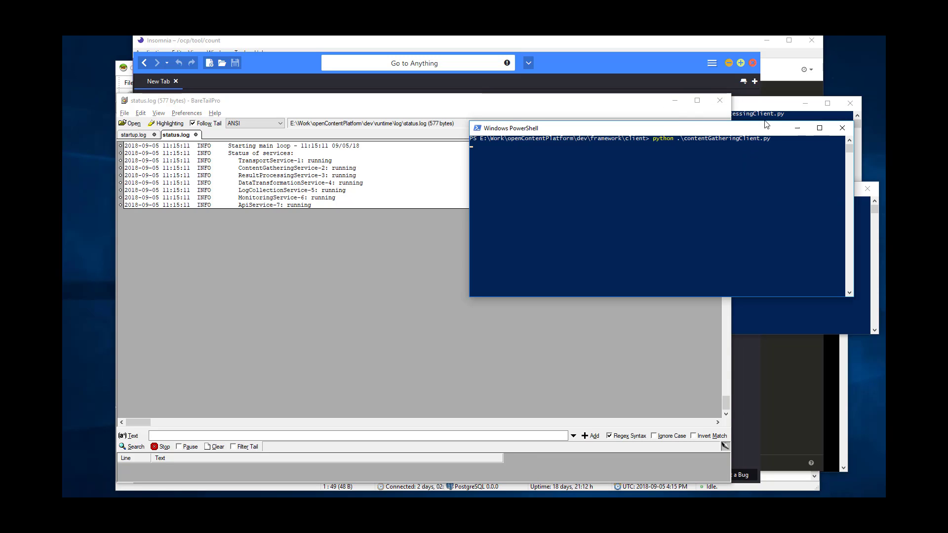
click(756, 109)
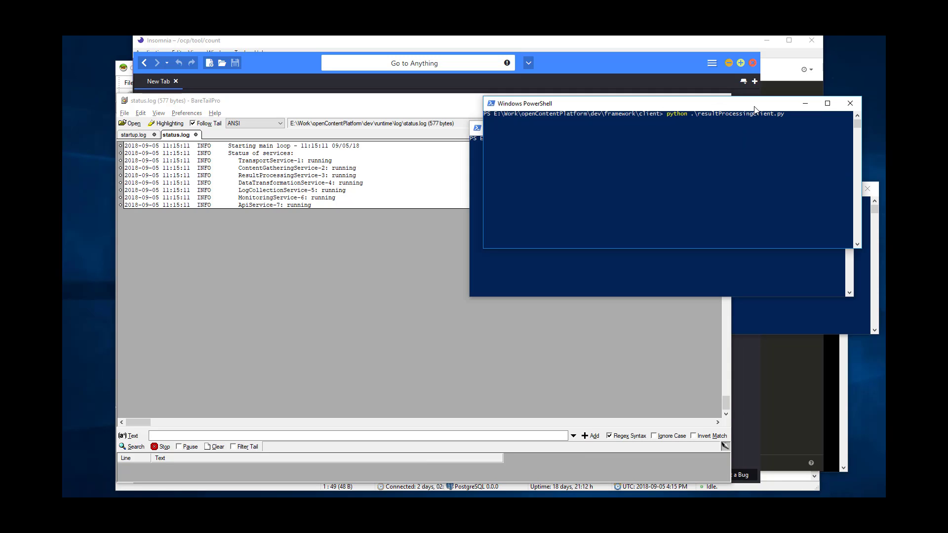
key(Return)
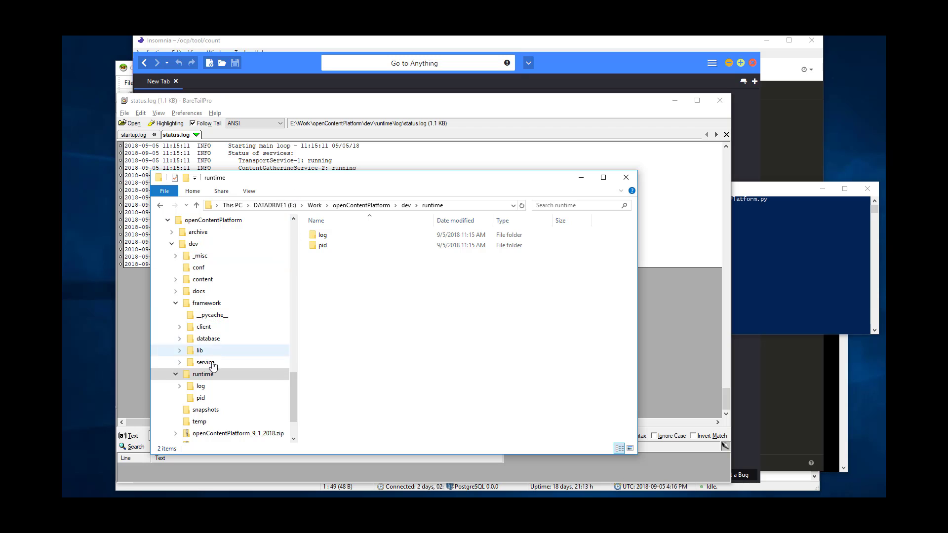
Open contentGatheringService.log from the runtime\log\service folder in BareTailPro and view its earliest entries.
click(200, 386)
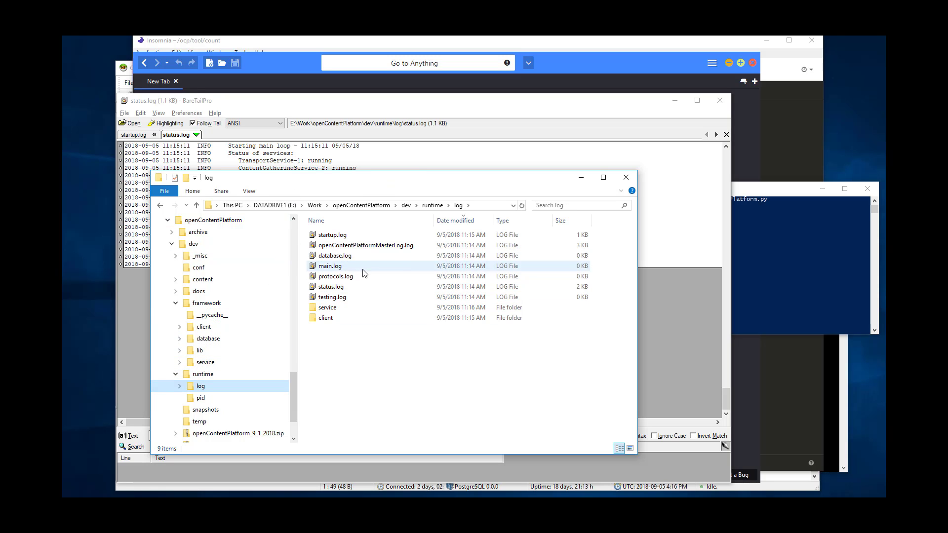
click(179, 386)
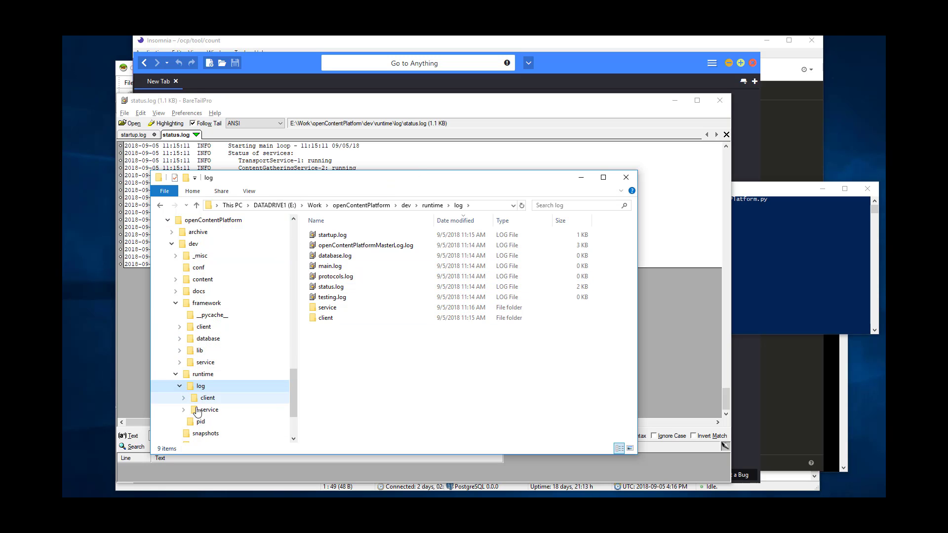
click(209, 410)
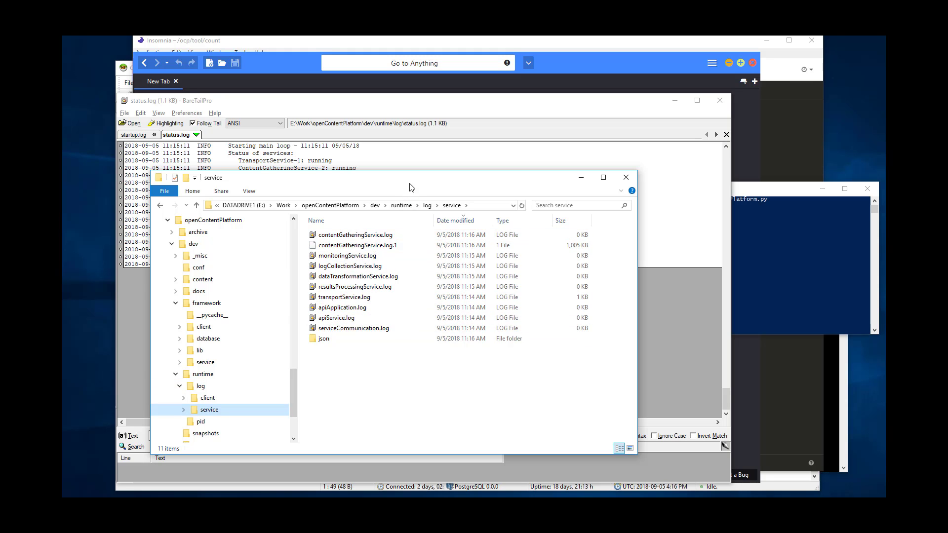
drag(380, 235, 430, 192)
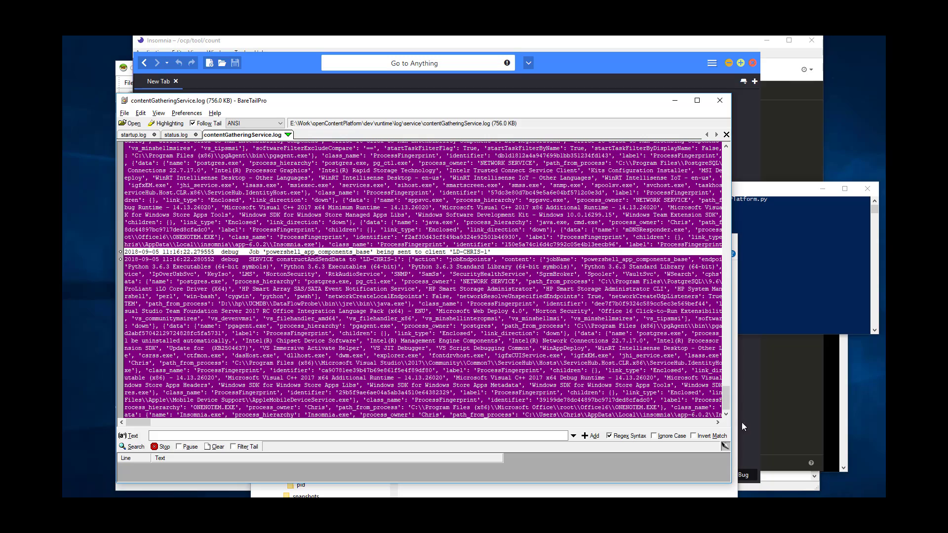
drag(726, 399, 726, 158)
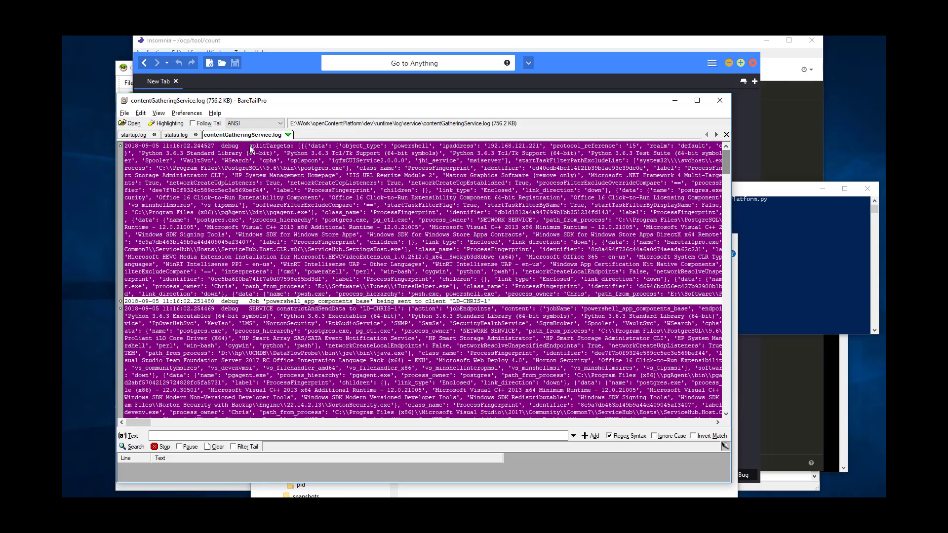
Load the rotated contentGatheringService.log.1 into BareTailPro and read through its scheduled job entries.
click(380, 490)
drag(458, 308, 329, 121)
click(330, 105)
scroll(300, 207, down, 4)
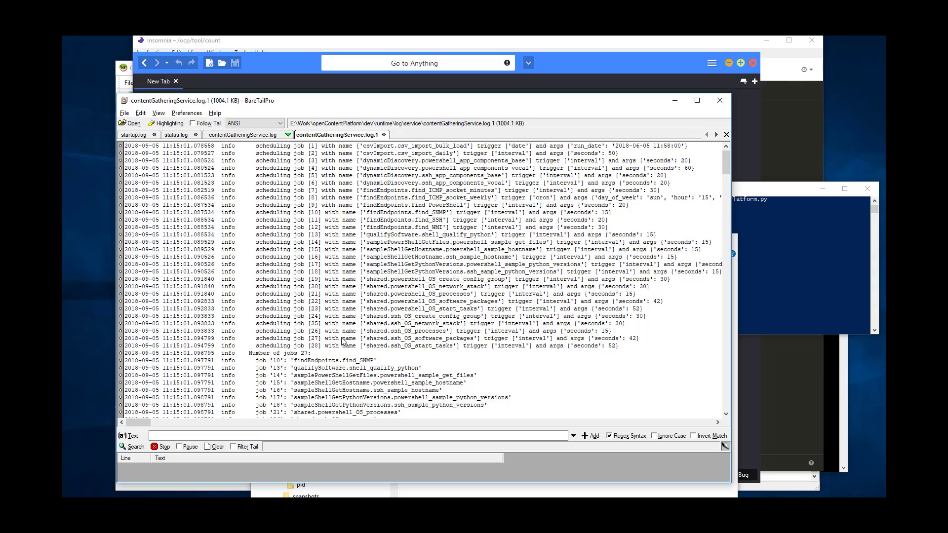
scroll(348, 344, down, 15)
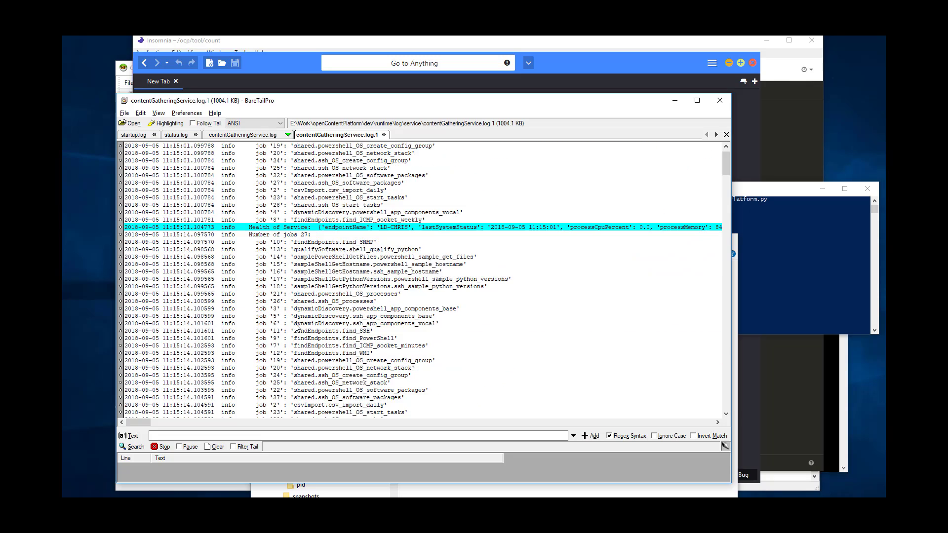
scroll(307, 314, down, 5)
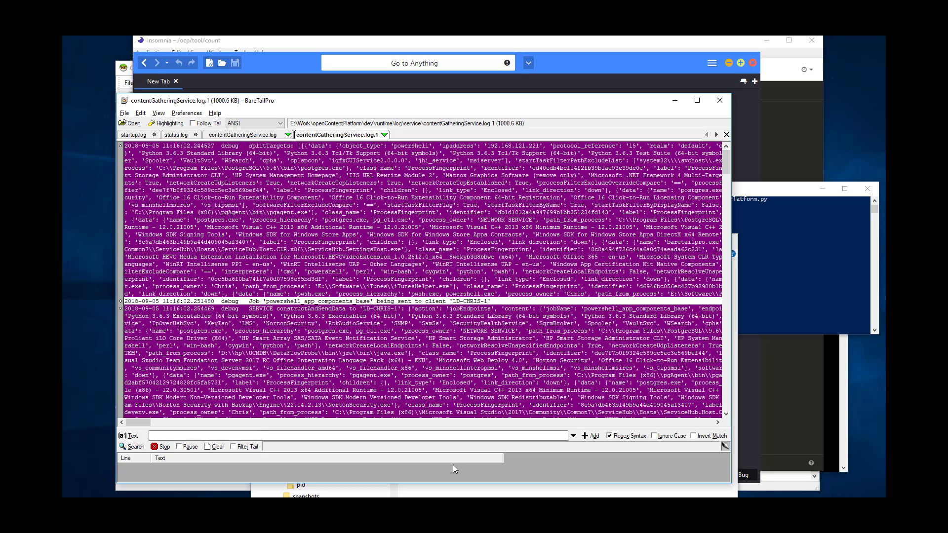
Load dataTransformationService.log from the service folder into BareTailPro and highlight its four job scheduling lines.
click(355, 489)
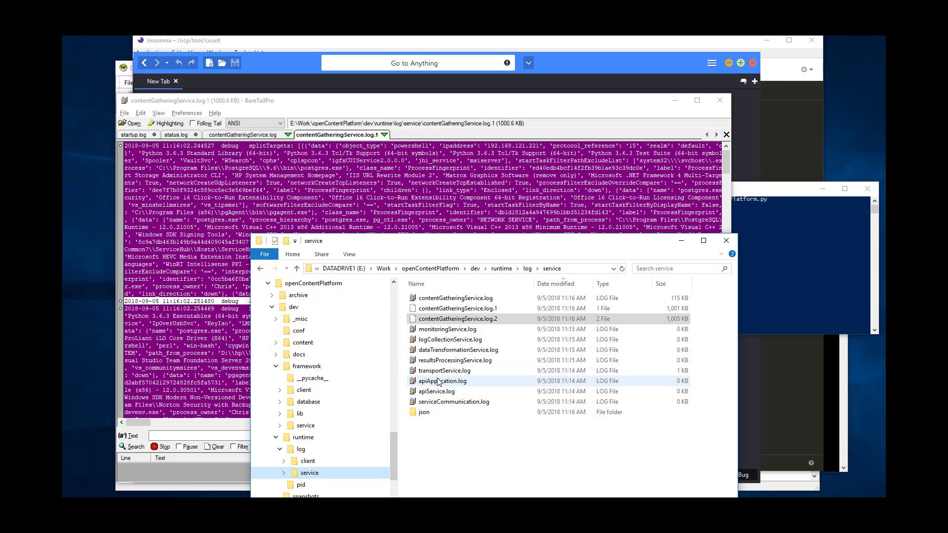
drag(459, 350, 267, 162)
click(267, 162)
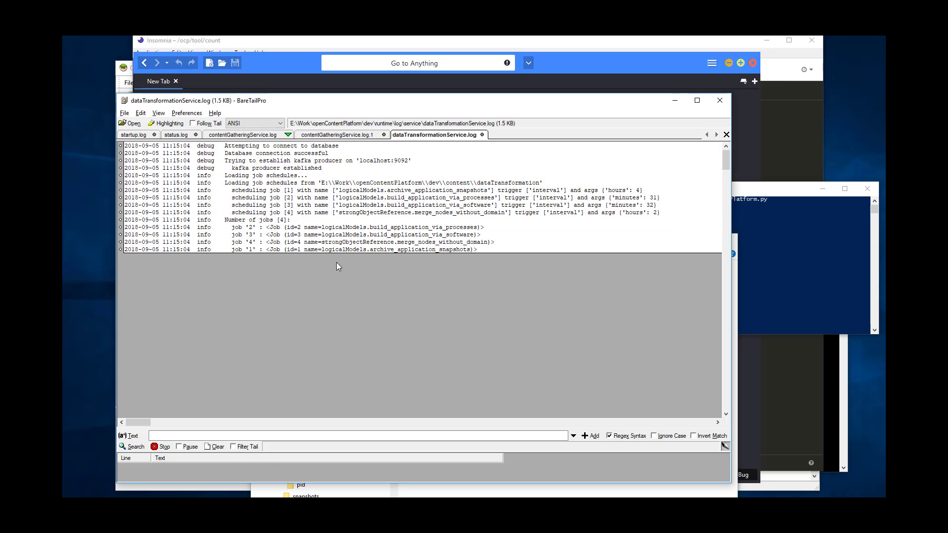
drag(619, 194, 548, 214)
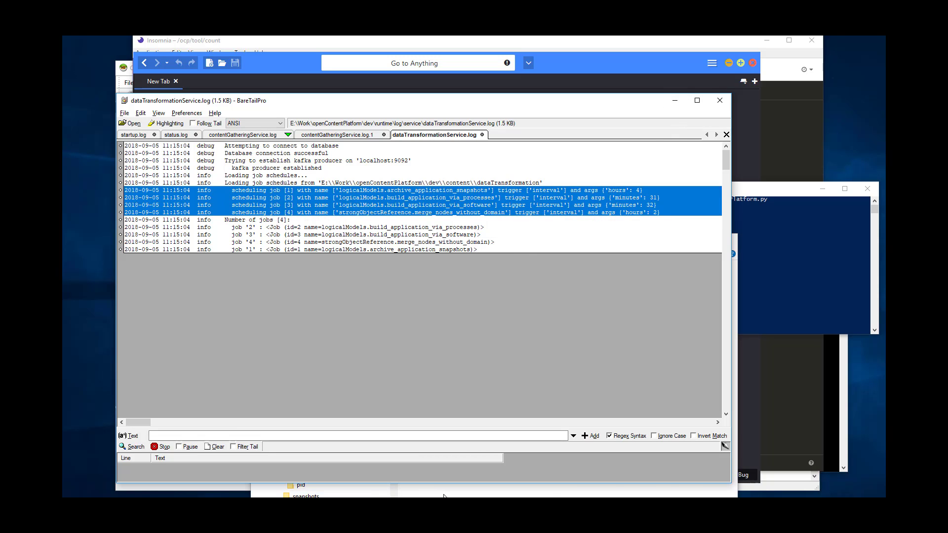
Load contentGatheringClient.log, contentGatheringJobDetail.log and contentGatheringJobStatus.log from the runtime\log\client folder into BareTailPro.
key(alt+Tab)
click(308, 461)
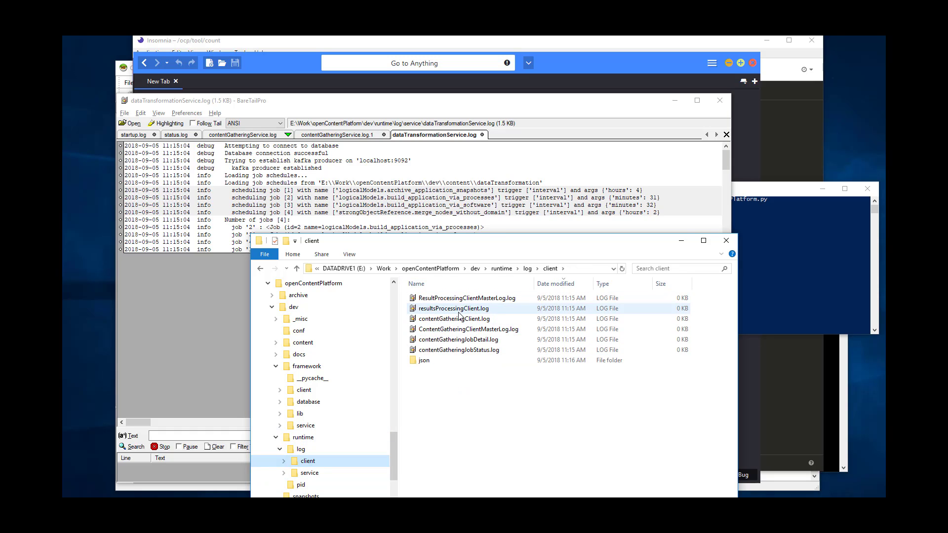
drag(458, 322, 226, 316)
double_click(458, 339)
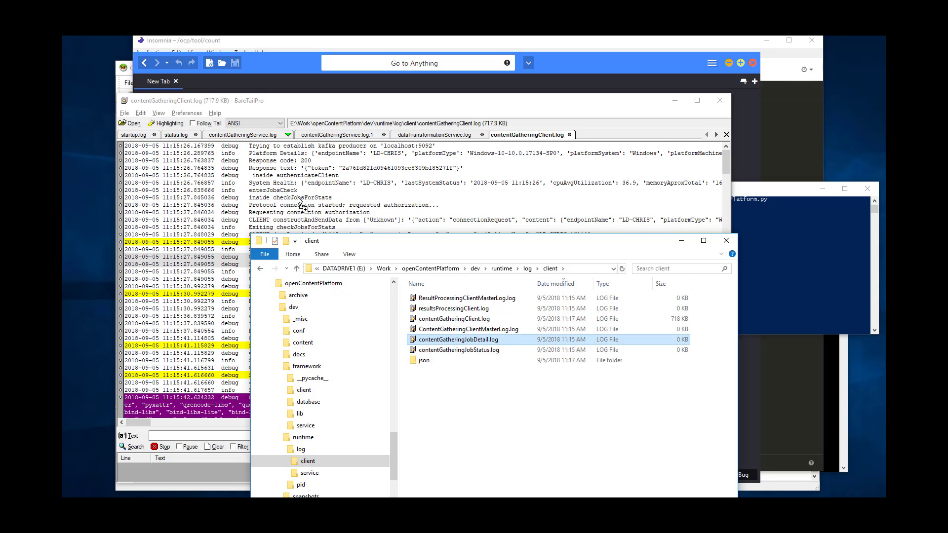
drag(458, 350, 403, 207)
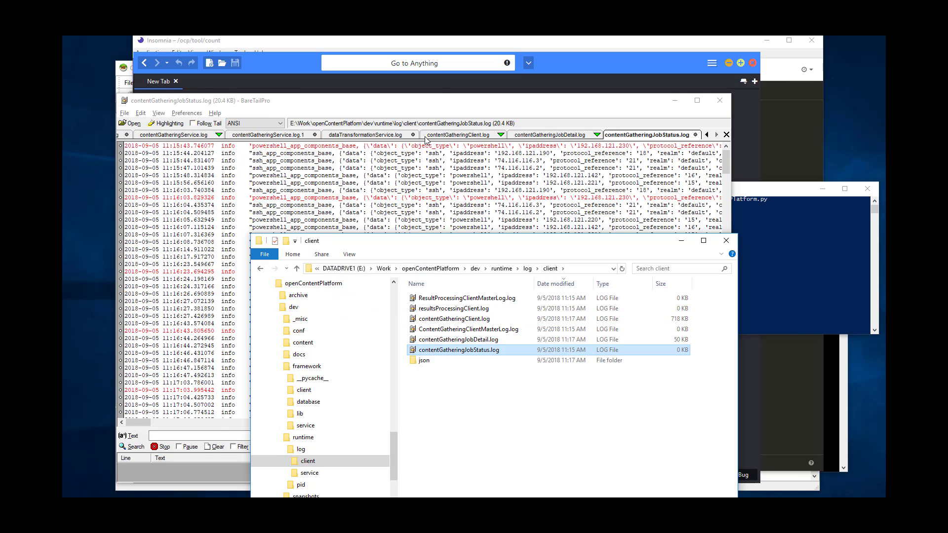
Look over the job status, job detail and client logs, and turn on Follow Tail for contentGatheringClient.log.
click(443, 104)
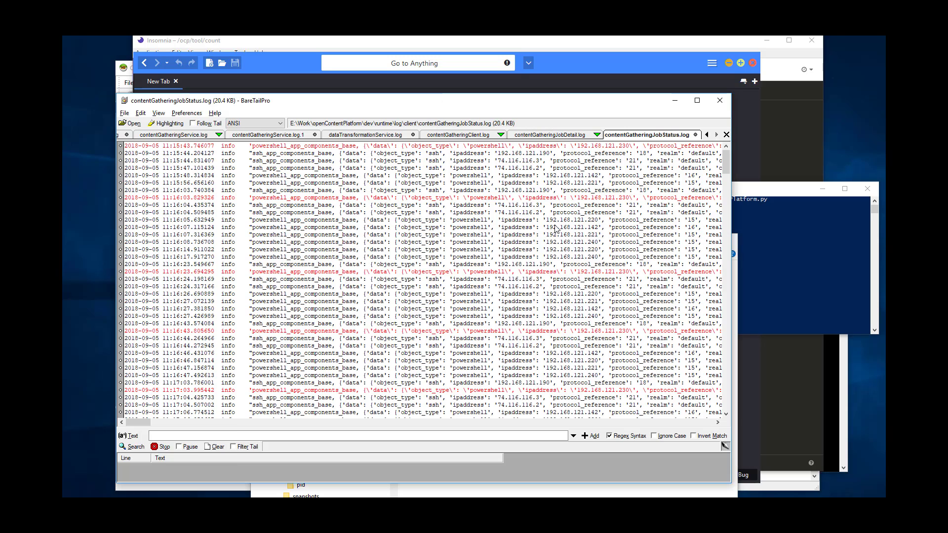
click(544, 134)
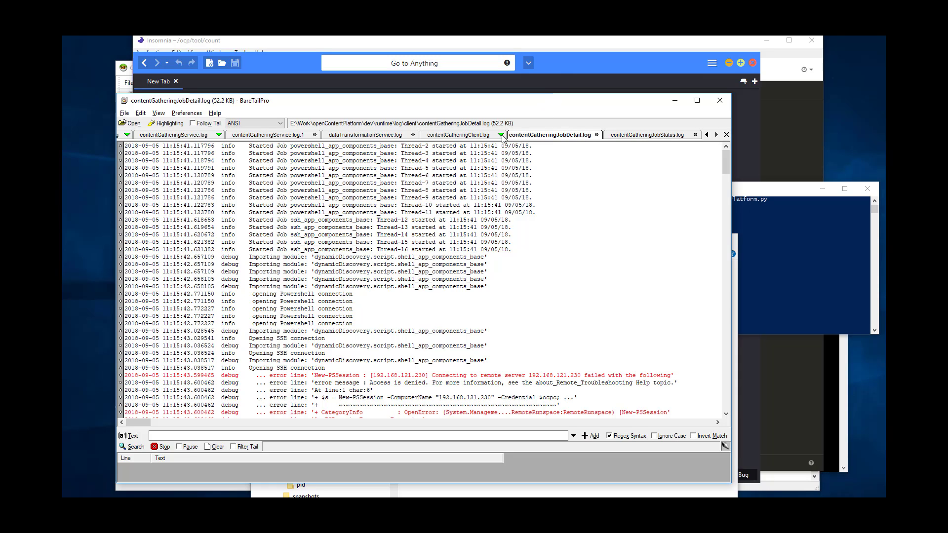
click(466, 138)
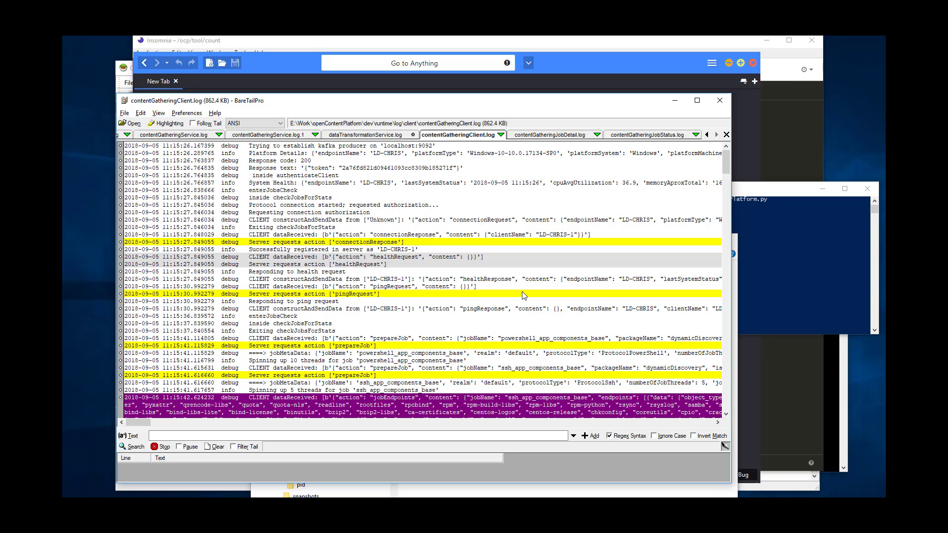
click(201, 124)
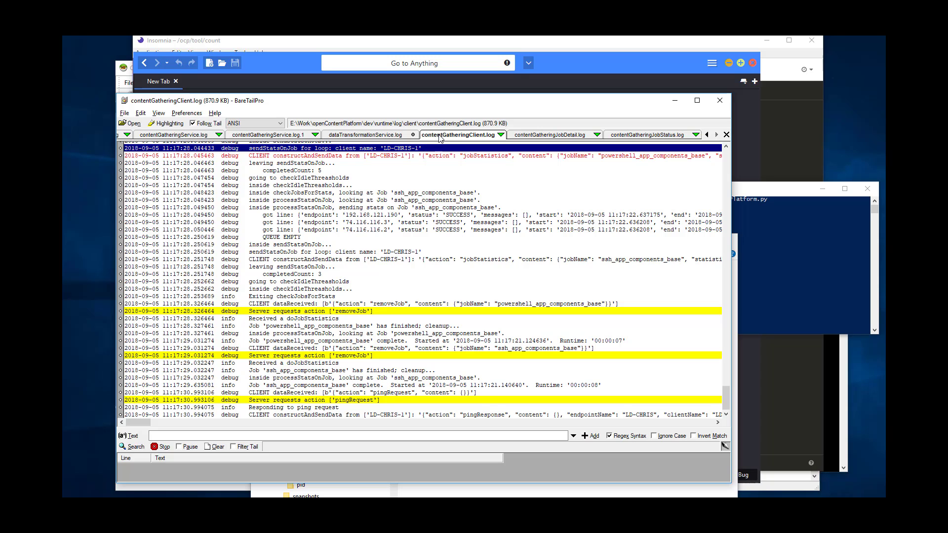
Examine contentGatheringJobDetail.log through to its latest entries and highlight the stopped powershell_app_components_base job threads.
click(534, 135)
scroll(352, 291, down, 2)
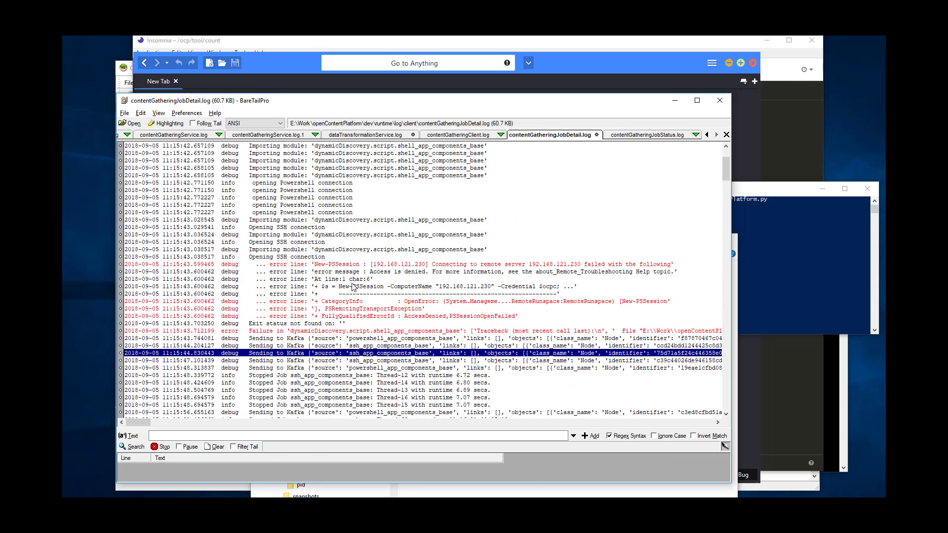
scroll(353, 287, down, 5)
click(366, 296)
key(ctrl+End)
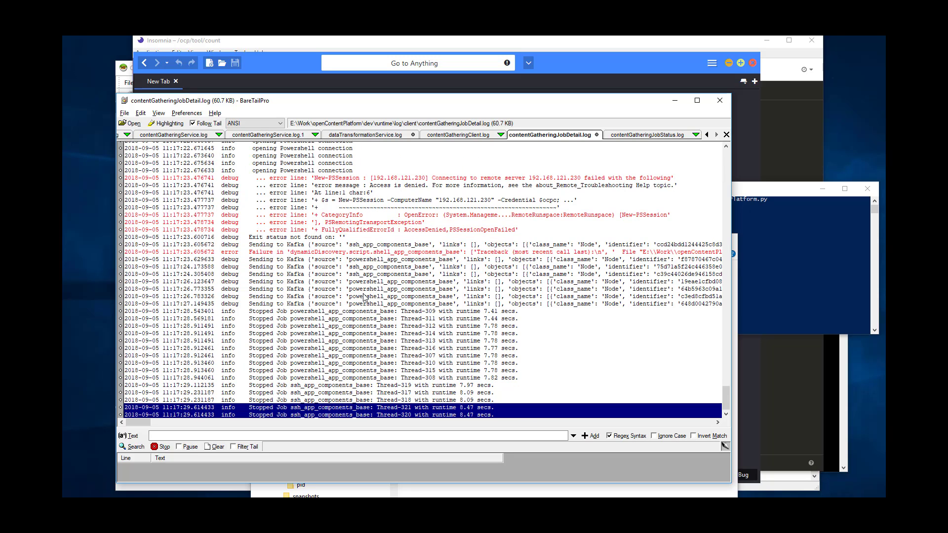
drag(321, 315, 365, 272)
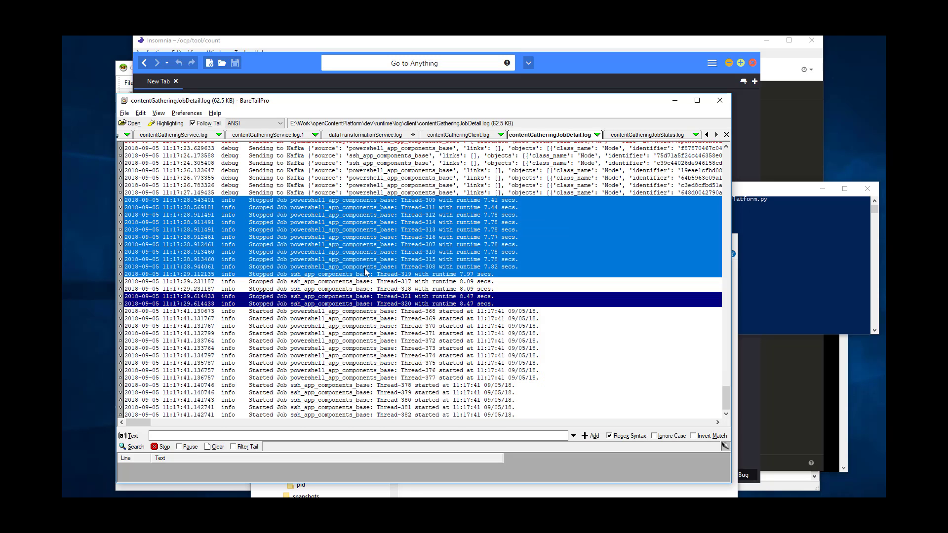
Examine the status and object counts at the end of the contentGatheringJobStatus.log lines and highlight one successful PowerShell entry.
click(658, 136)
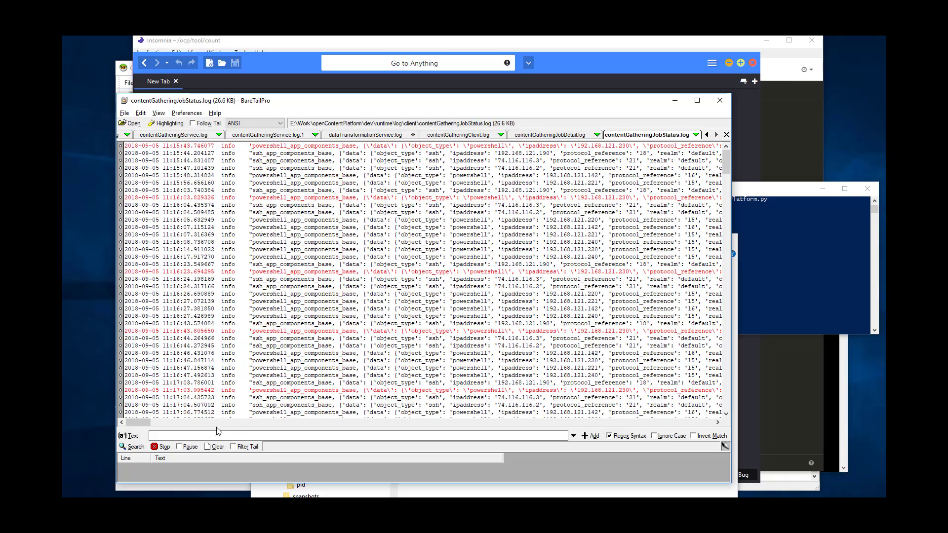
drag(145, 423, 190, 423)
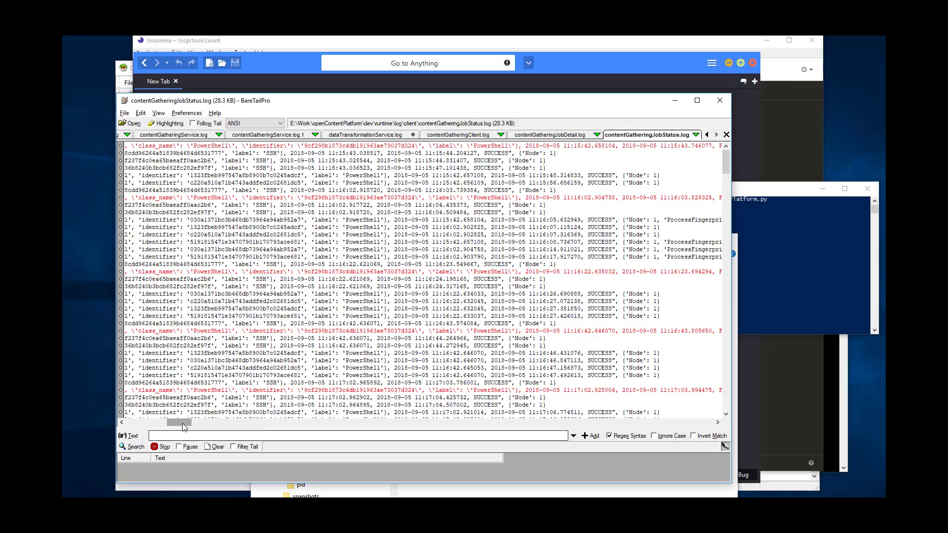
scroll(228, 245, right, 8)
click(228, 244)
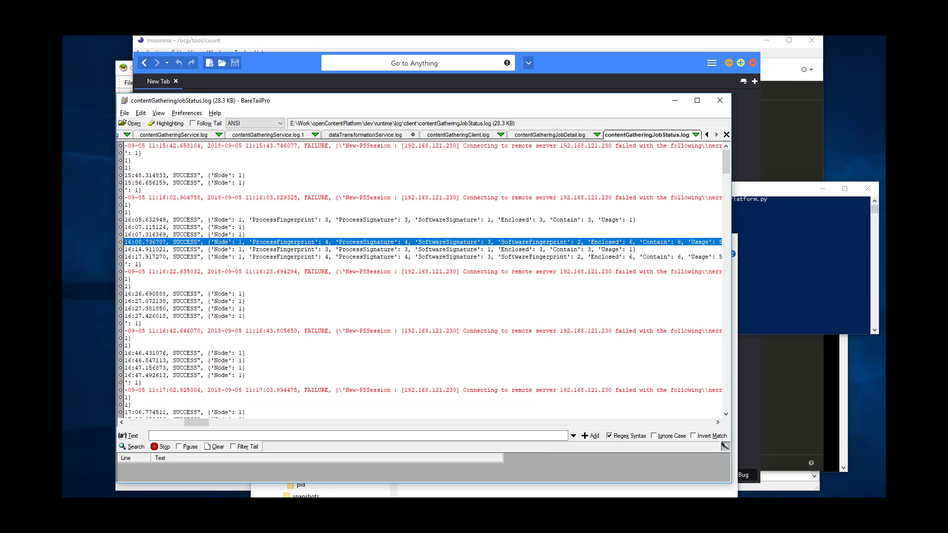
Switch to HeidiSQL and examine the job, status, message and time columns of the platform.content_gathering_results query.
click(395, 481)
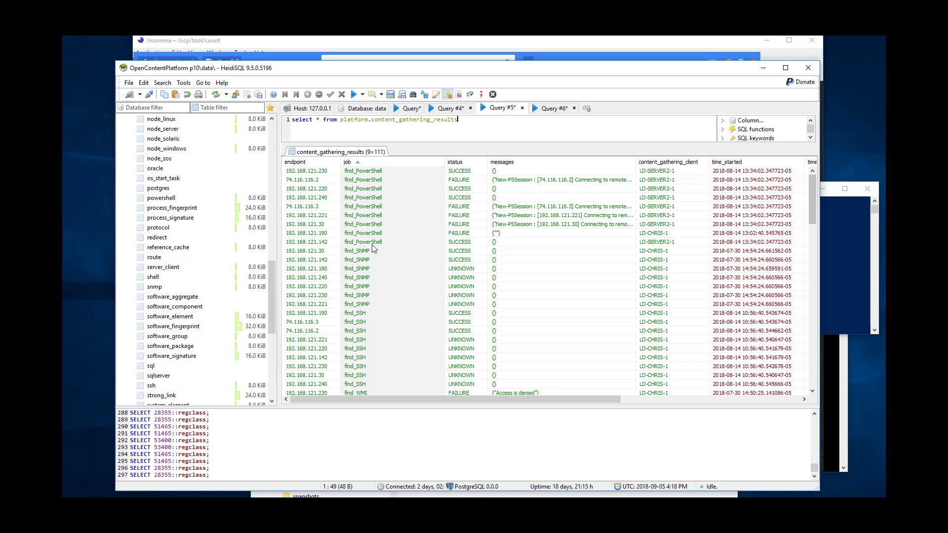
scroll(465, 273, down, 12)
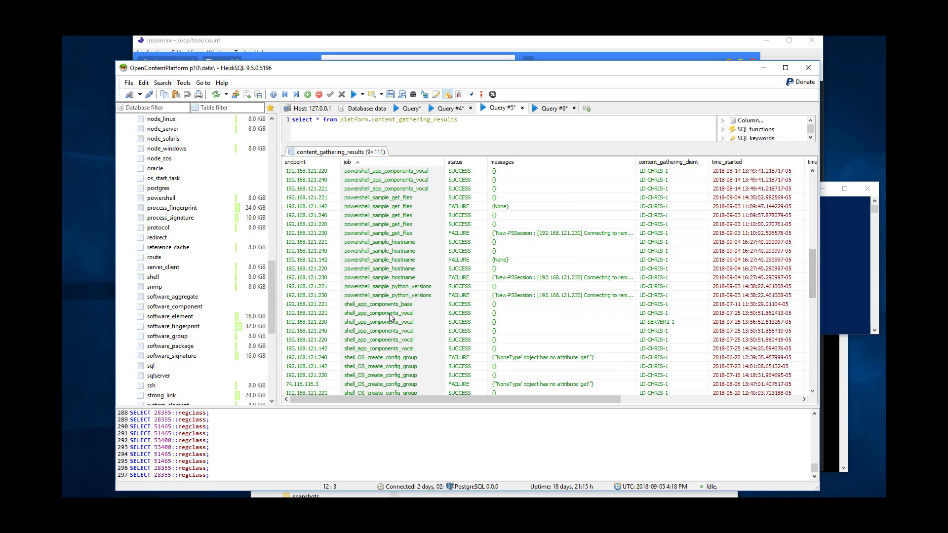
scroll(392, 330, down, 4)
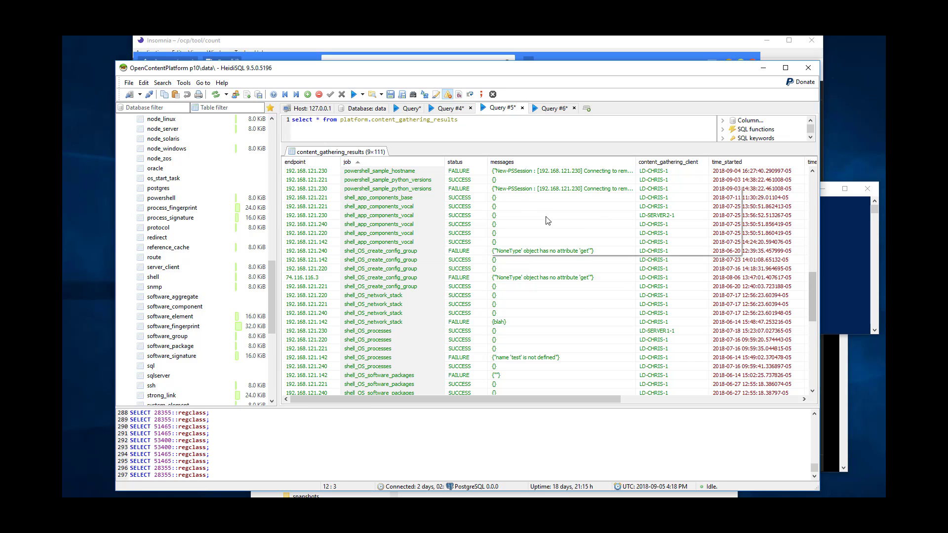
drag(469, 404, 545, 401)
mouse_move(450, 192)
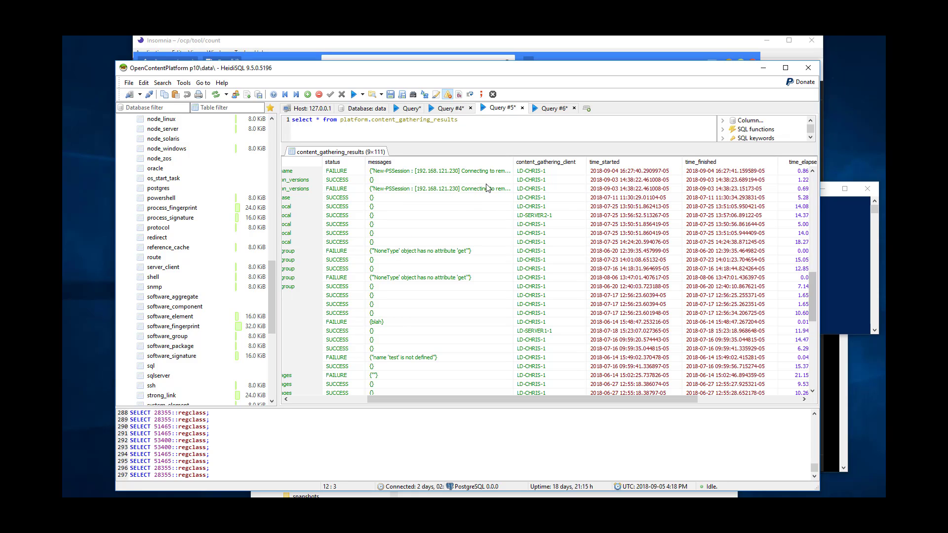
Examine the time_elapsed and result_count columns of the platform.content_gathering_results query output.
mouse_move(486, 194)
drag(627, 400, 743, 395)
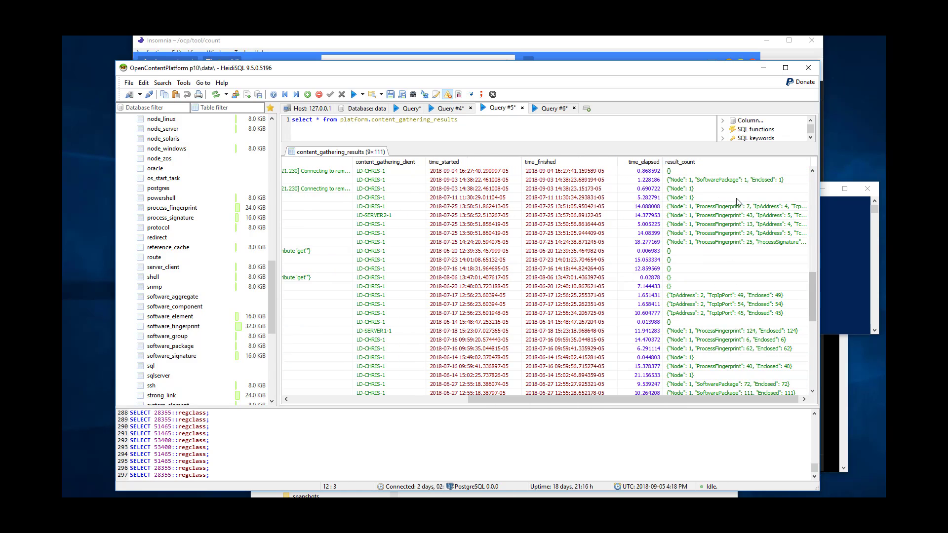
mouse_move(743, 218)
Collapse the data schema in the database tree, view the data.ip_address query results, and minimize HeidiSQL.
click(353, 120)
drag(271, 285, 285, 131)
double_click(141, 140)
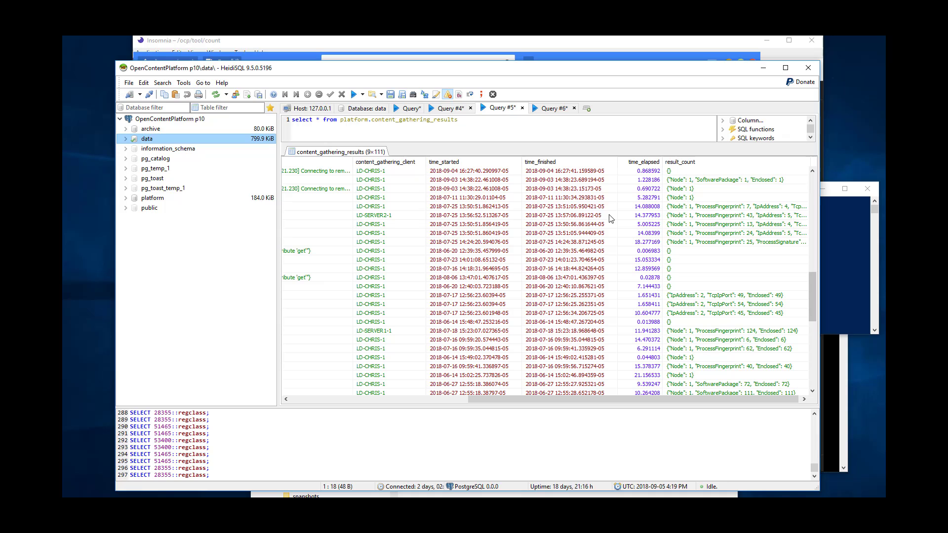
click(456, 109)
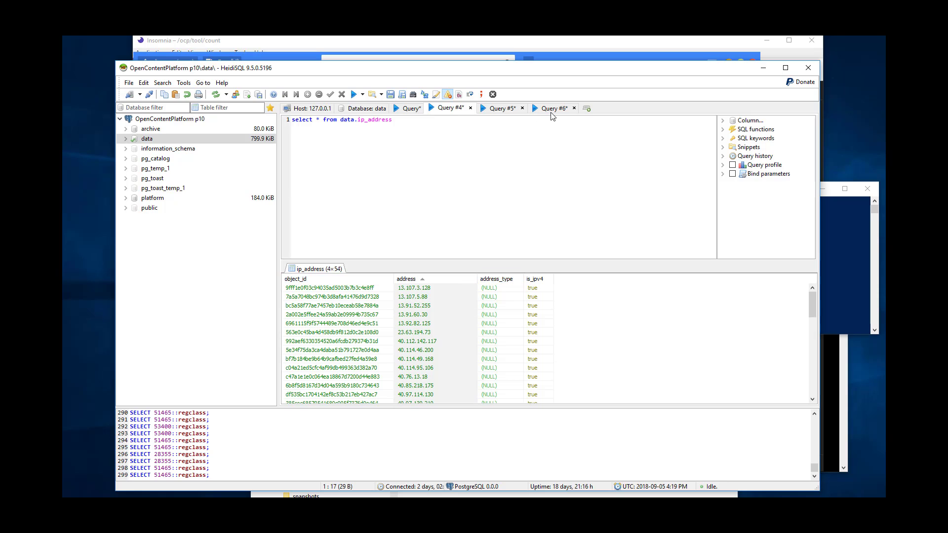
click(764, 67)
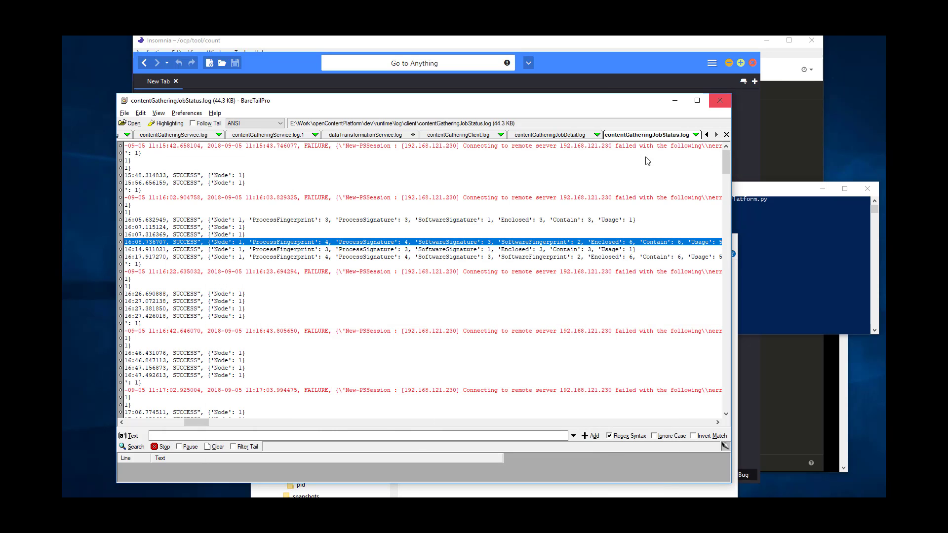
Switch to Insomnia and examine the saved responses of the /ocp/tool/count and /ocp API documentation requests.
click(603, 61)
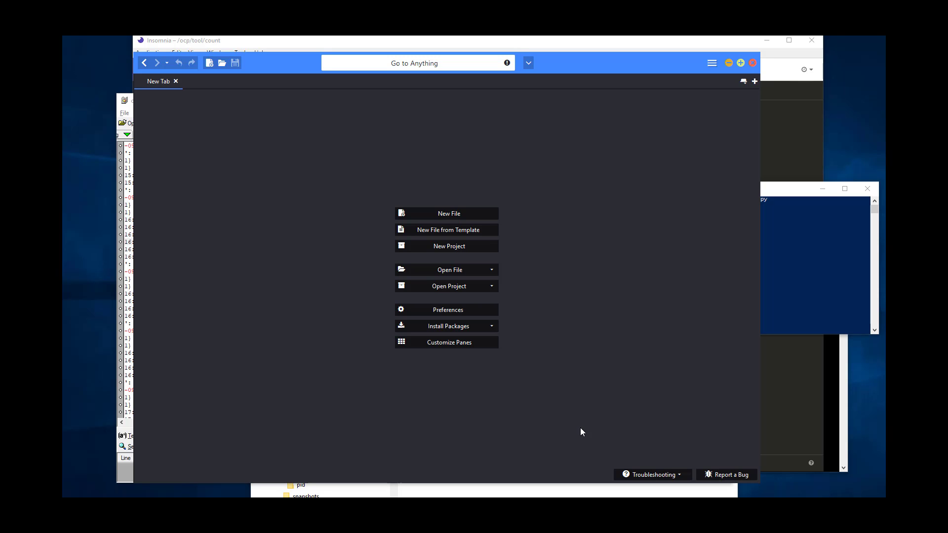
click(366, 207)
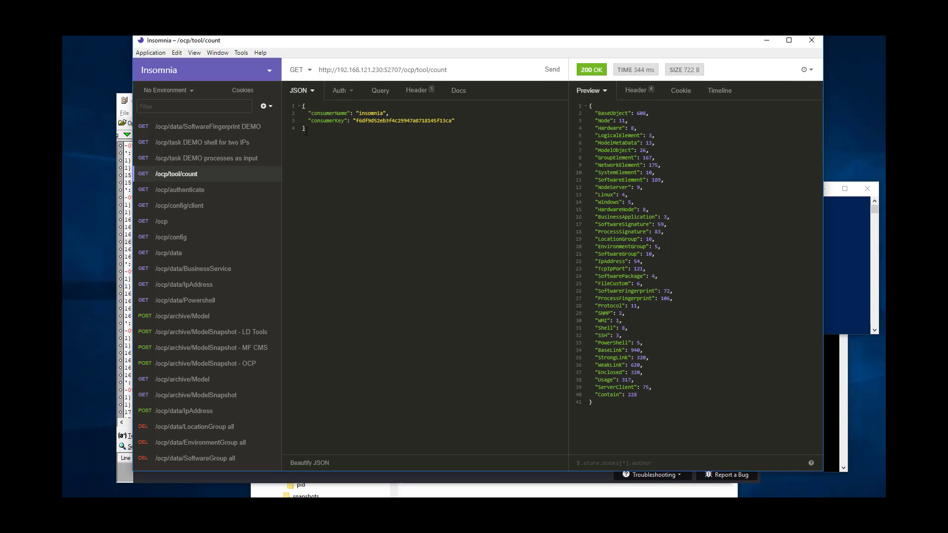
click(229, 127)
click(187, 174)
click(161, 222)
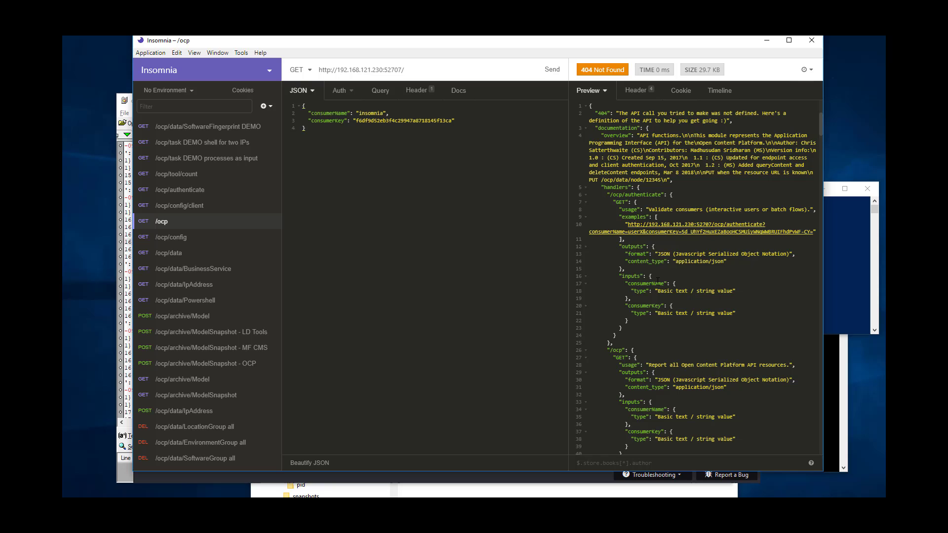
click(176, 174)
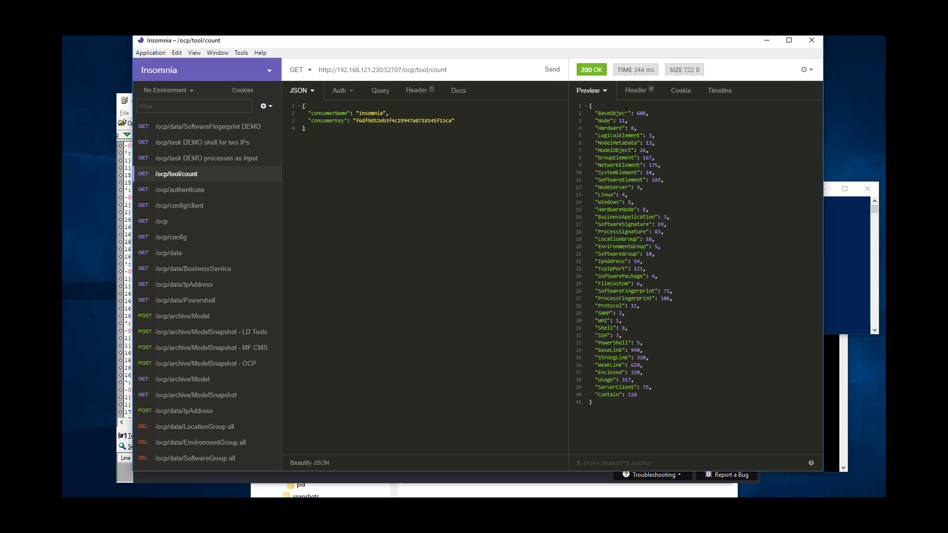
Resend the "/ocp/data/SoftwareFingerprint DEMO" request and look through the returned objects.
click(227, 127)
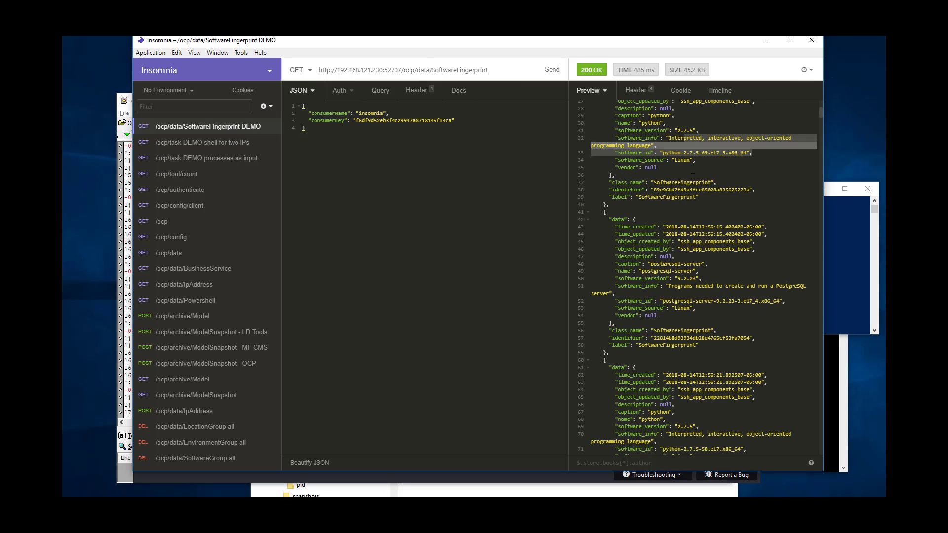
scroll(696, 277, up, 9)
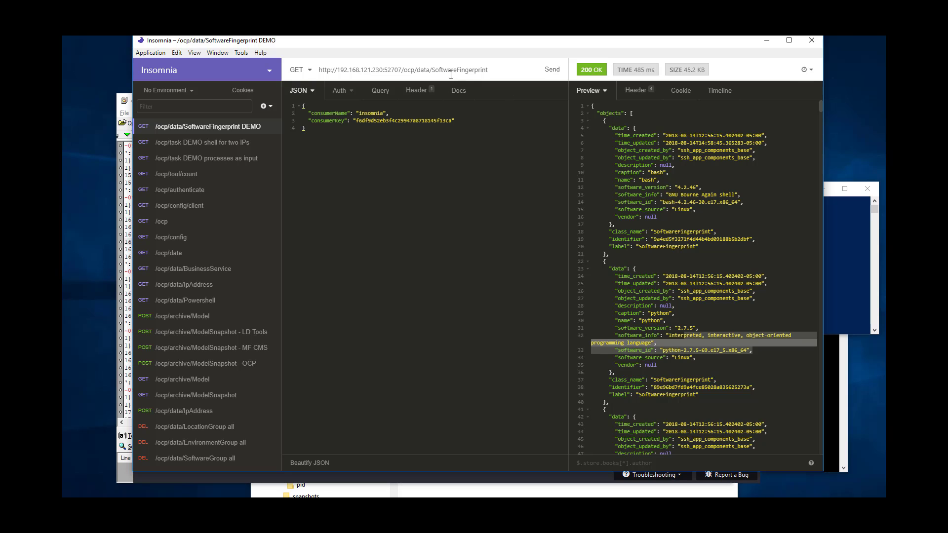
click(553, 70)
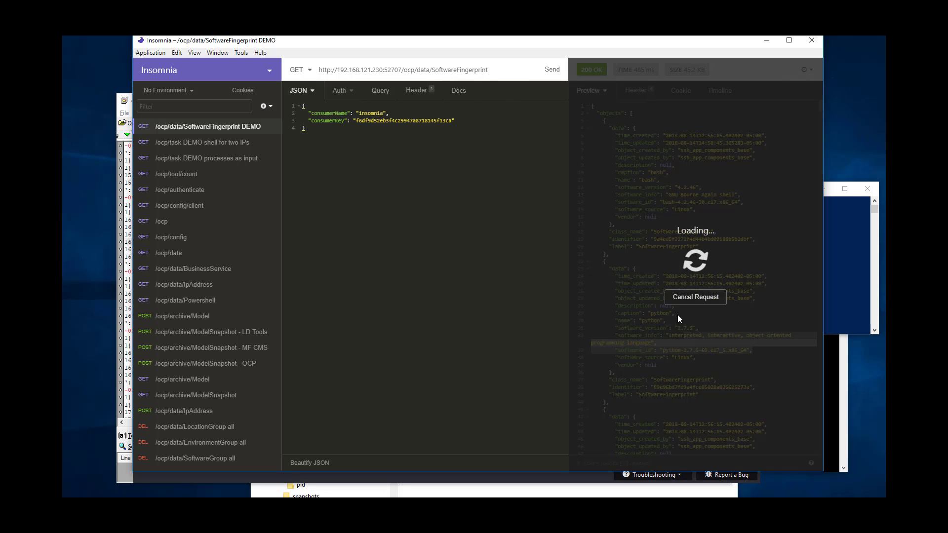
scroll(744, 157, down, 9)
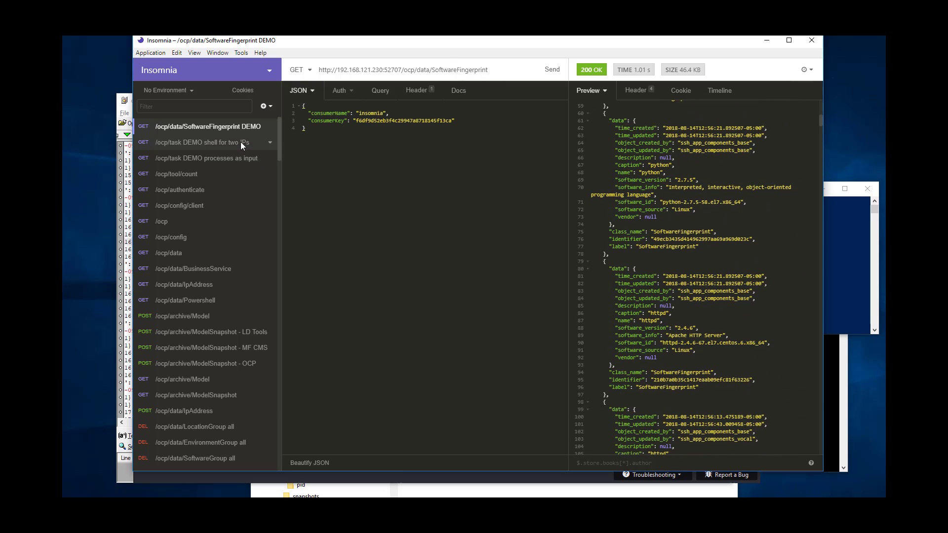
Examine the "/ocp/task DEMO shell for two IPs" request, folding and unfolding its filter block, and minimize Insomnia.
click(224, 142)
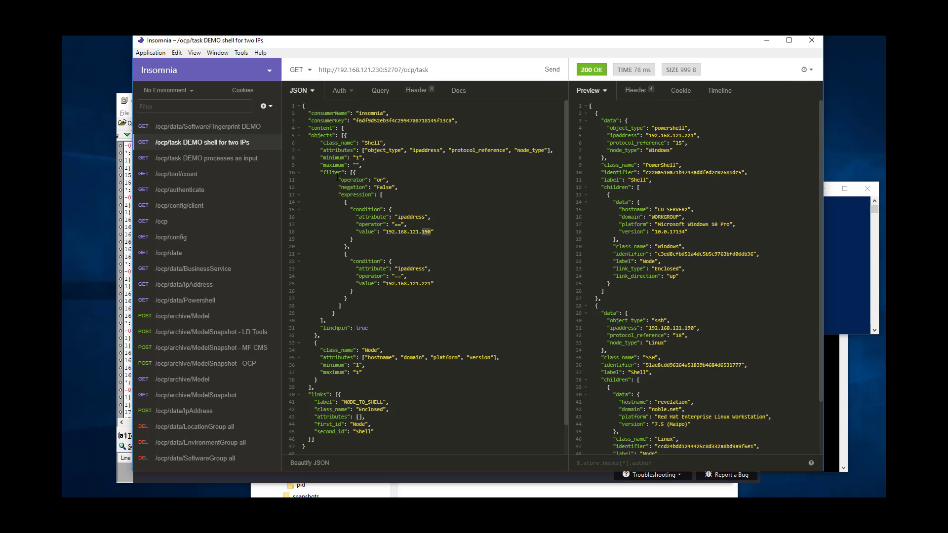
click(298, 173)
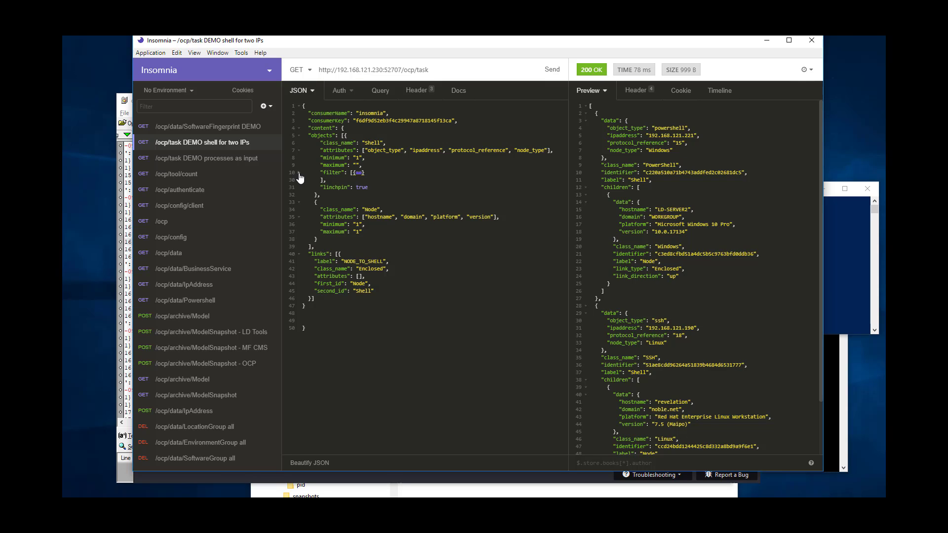
click(298, 173)
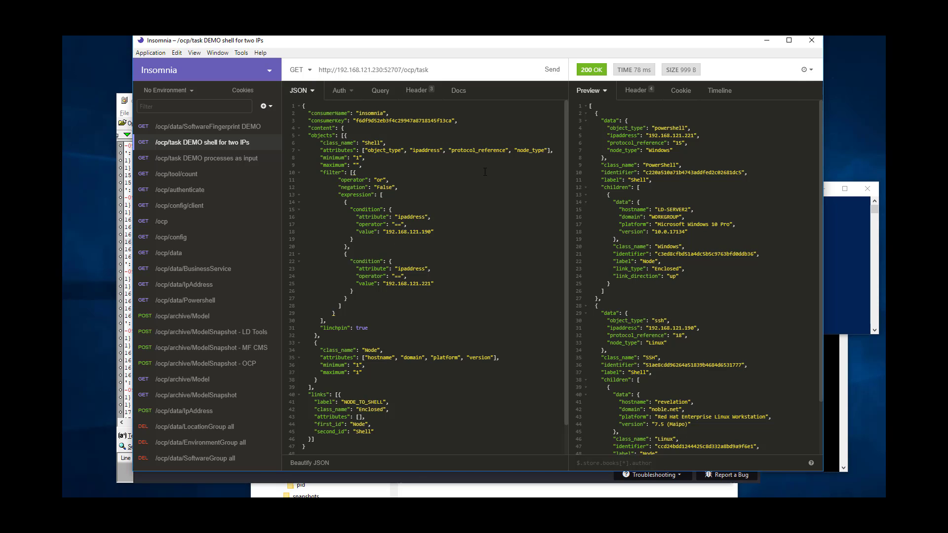
click(767, 40)
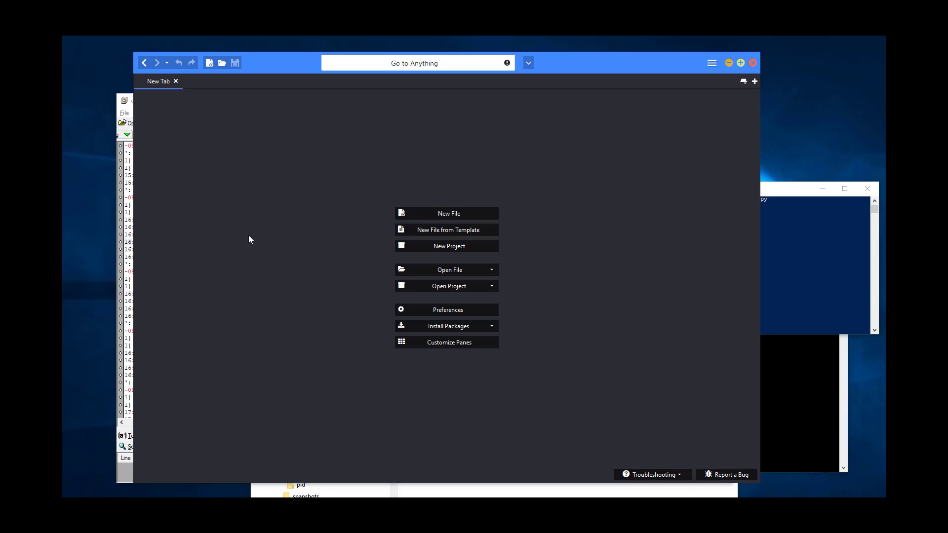
Minimize the code editor, switch to File Explorer, collapse the runtime log folder and open the dev\conf folder.
click(729, 63)
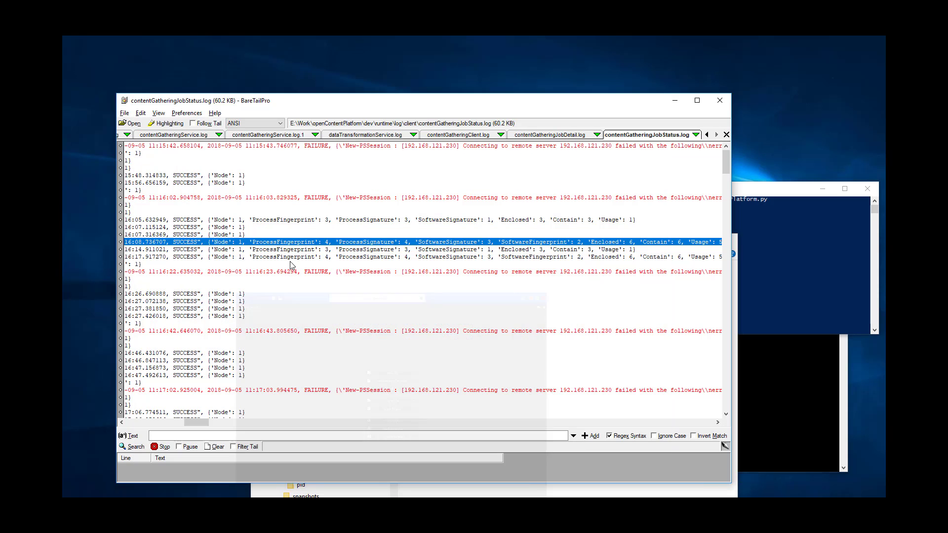
drag(237, 373, 287, 421)
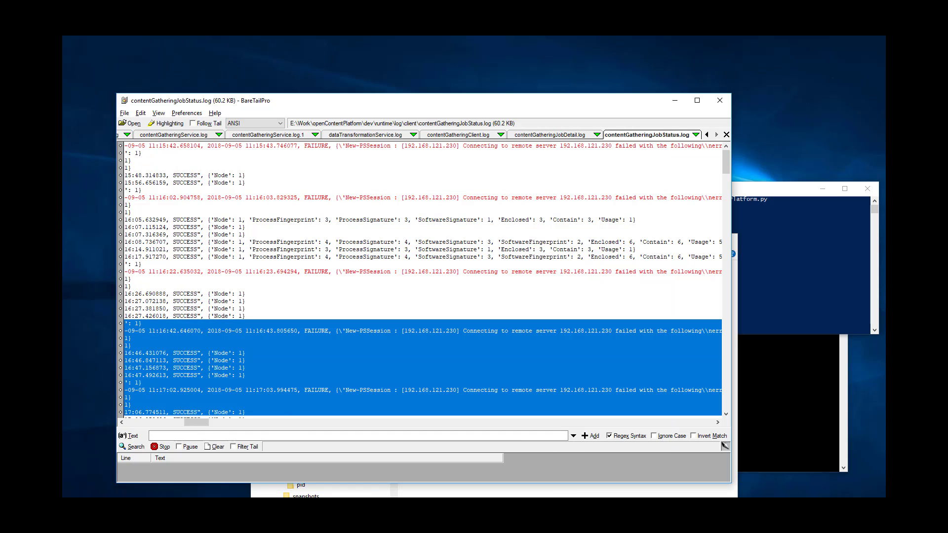
click(296, 489)
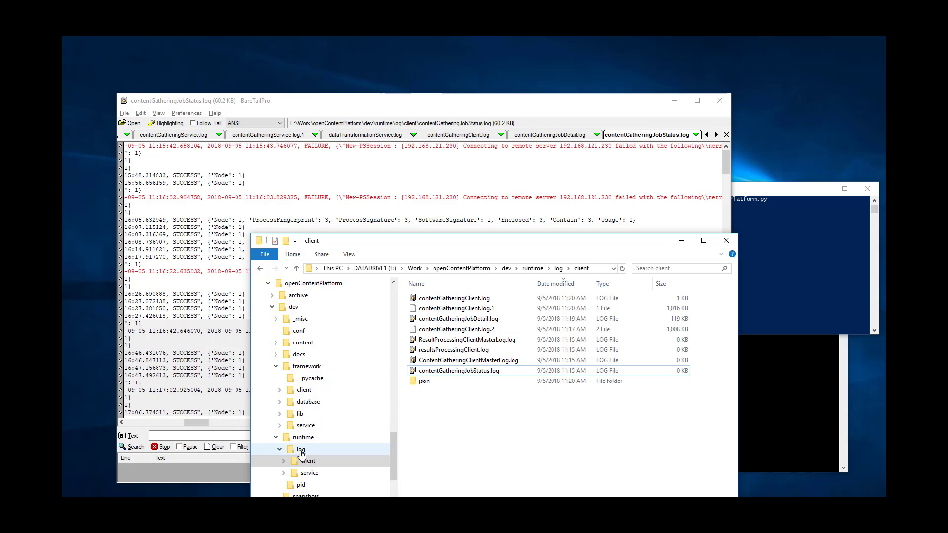
click(281, 451)
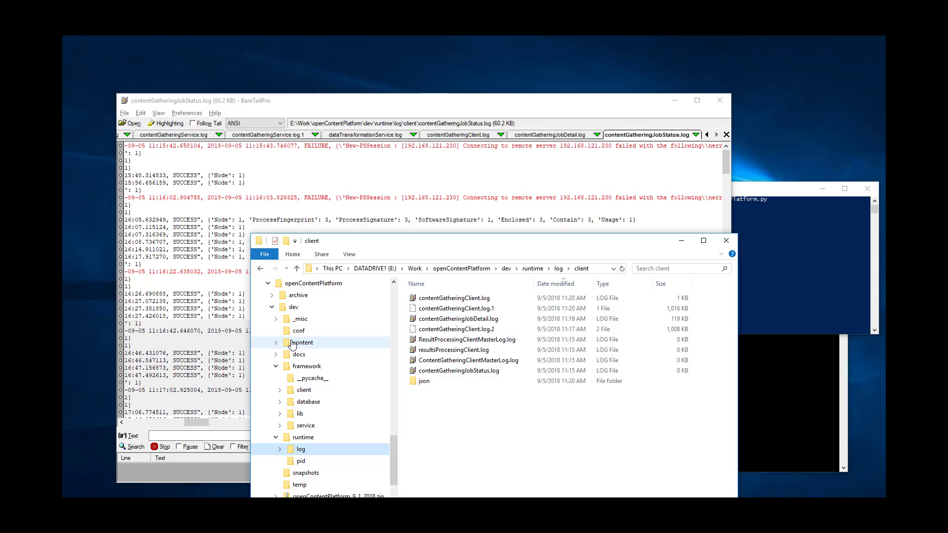
scroll(305, 306, down, 2)
click(302, 299)
click(301, 307)
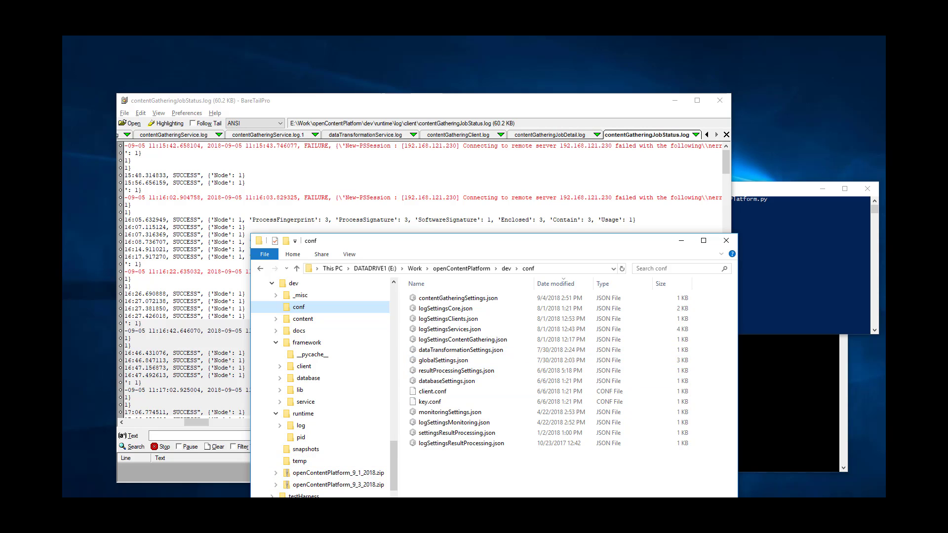
Open globalSettings.json to review the settings file names, service ports and wait times, and close it again.
double_click(443, 360)
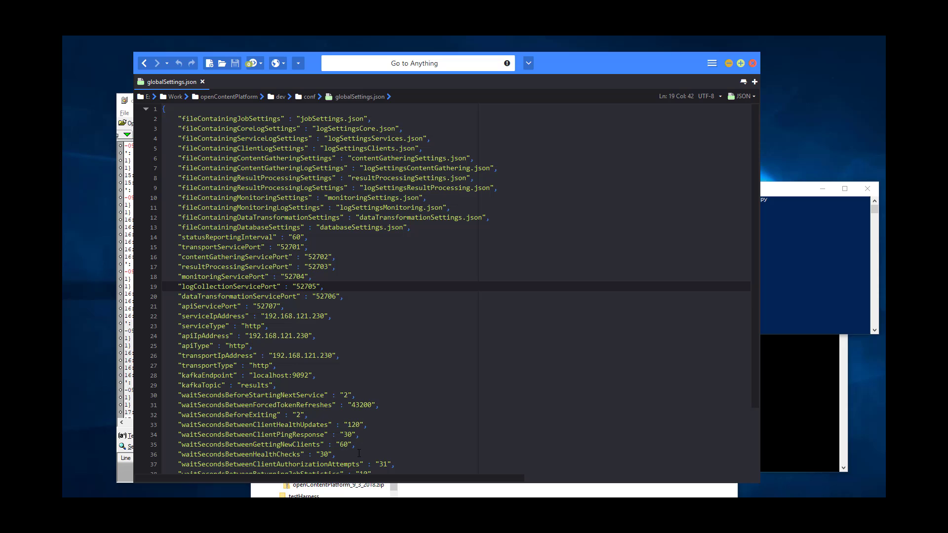
click(203, 82)
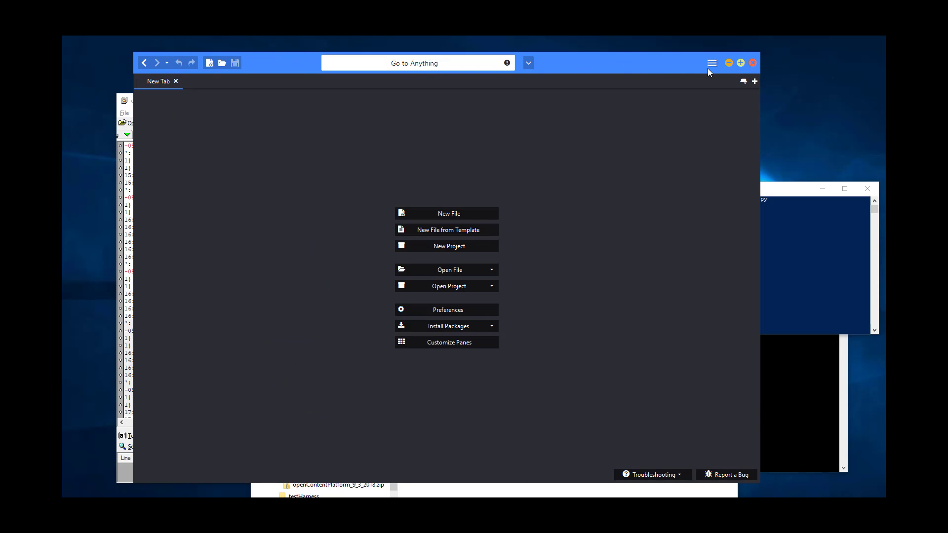
click(728, 63)
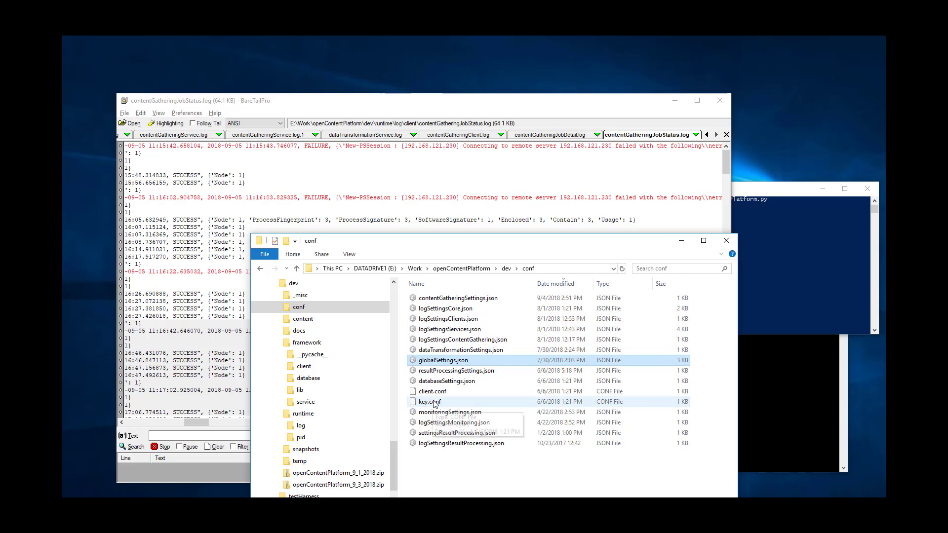
Look over the content folder's dataTransformation and contentGathering packages and the subfolders of docs.
click(308, 320)
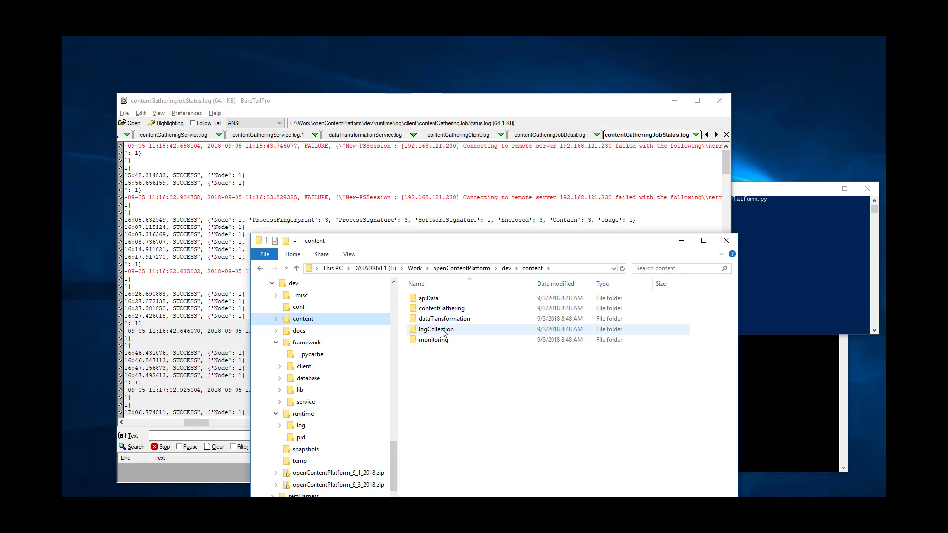
click(276, 320)
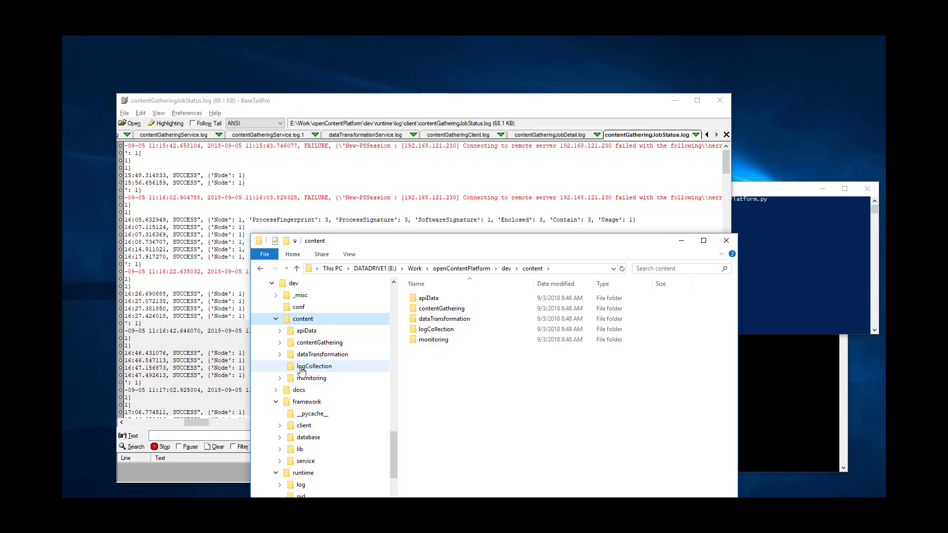
click(308, 356)
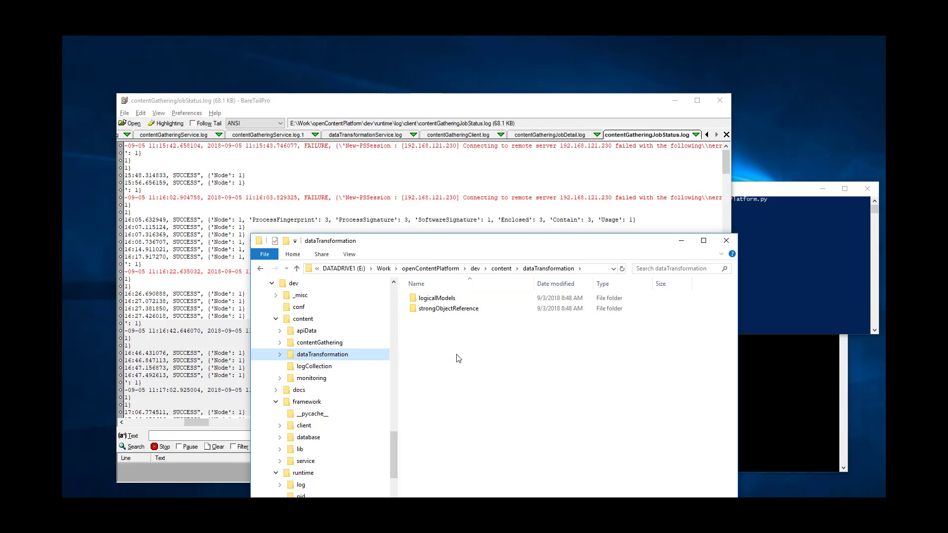
click(321, 344)
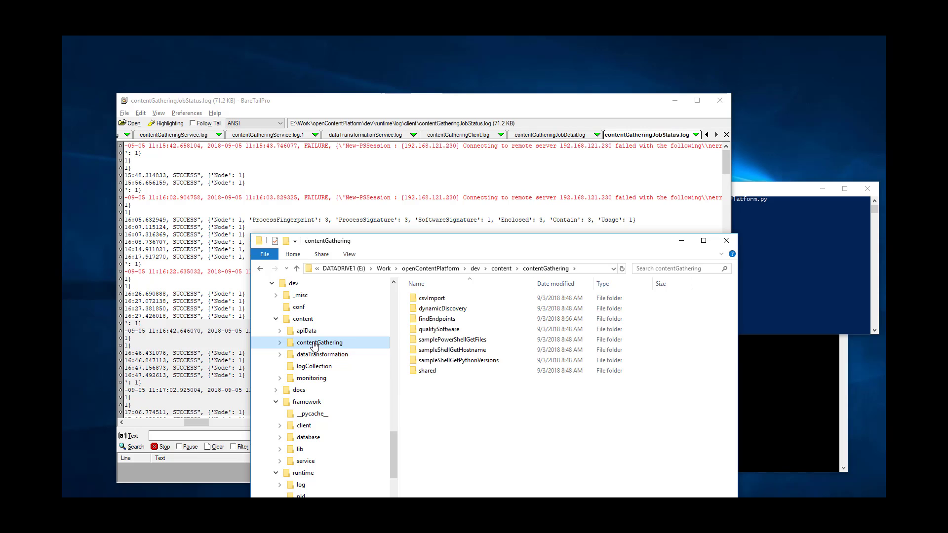
click(281, 343)
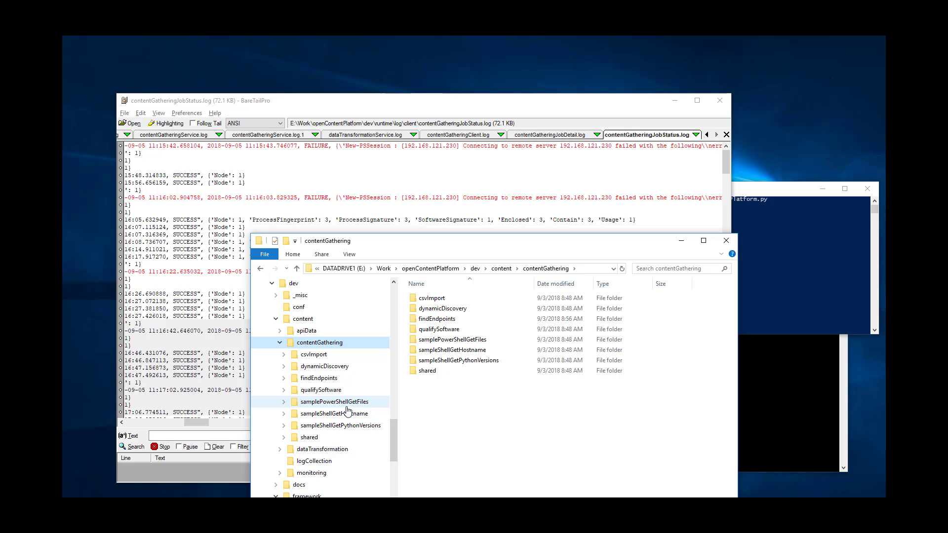
double_click(314, 344)
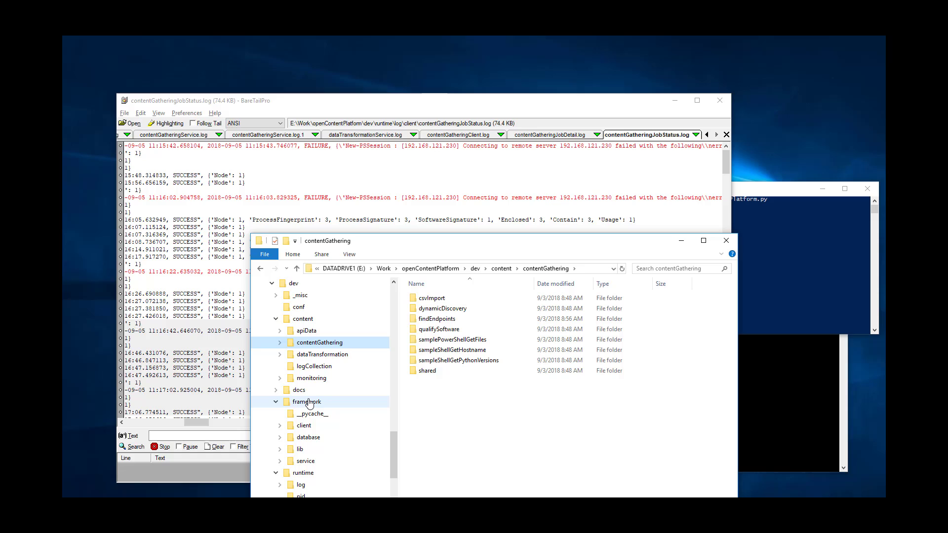
click(277, 391)
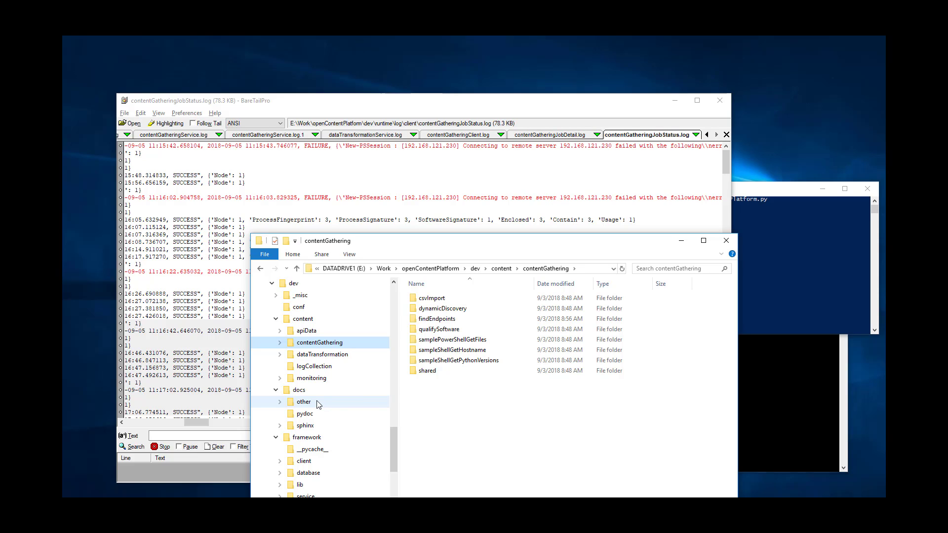
click(275, 390)
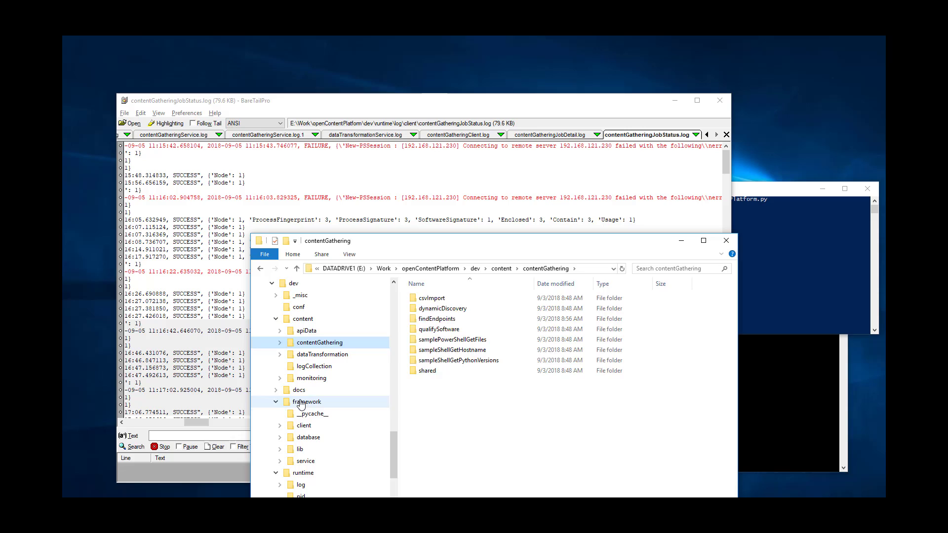
Open the framework\service folder and sort its files by name in descending order.
click(302, 402)
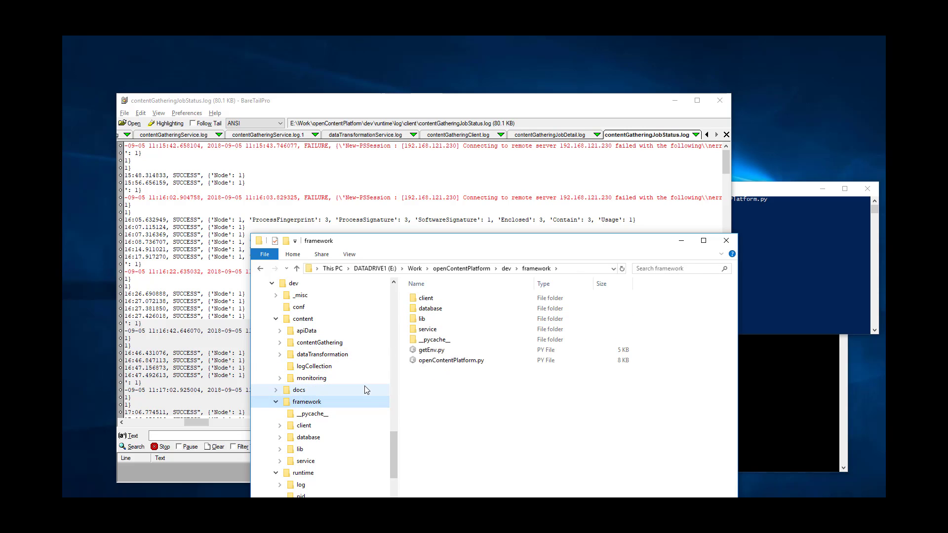
click(306, 460)
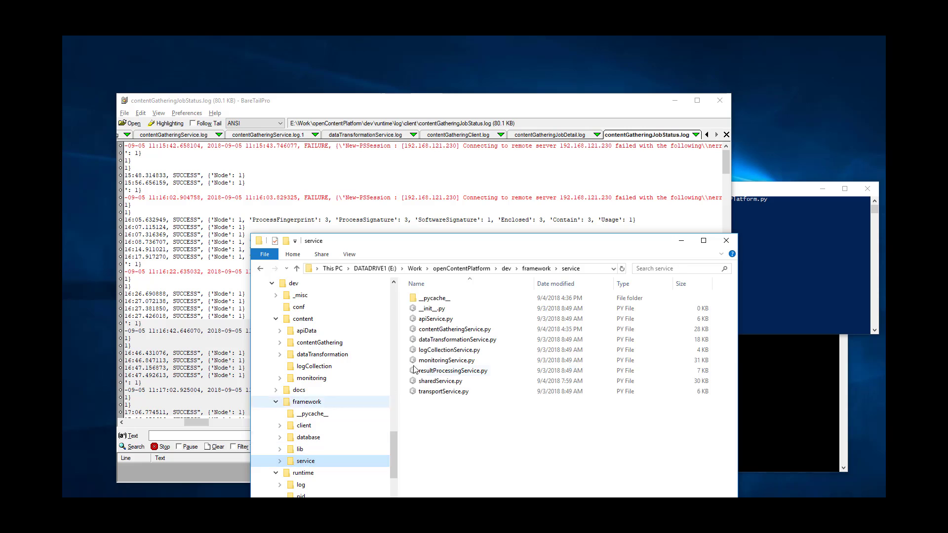
click(442, 284)
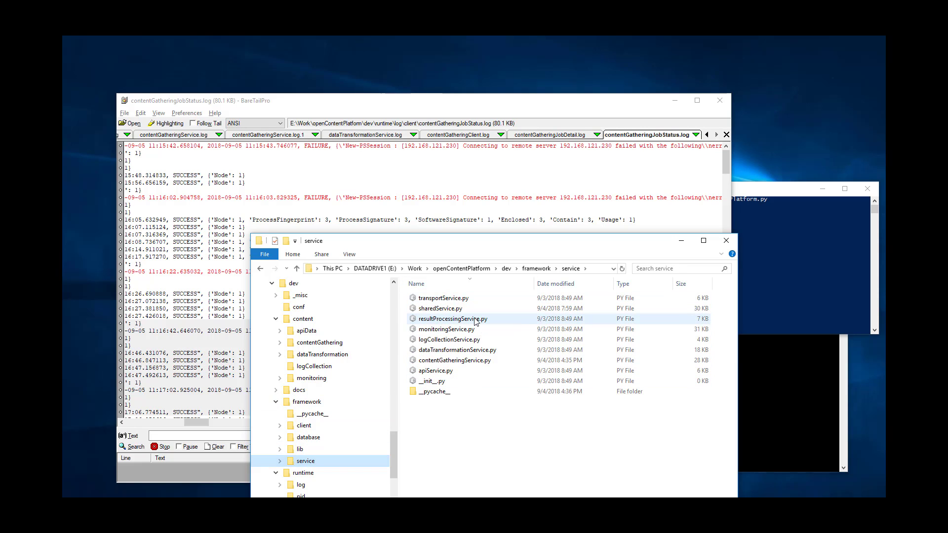
Select contentGatheringService.py in the service folder, and open the framework\database\schema folder to review its schema modules.
click(454, 361)
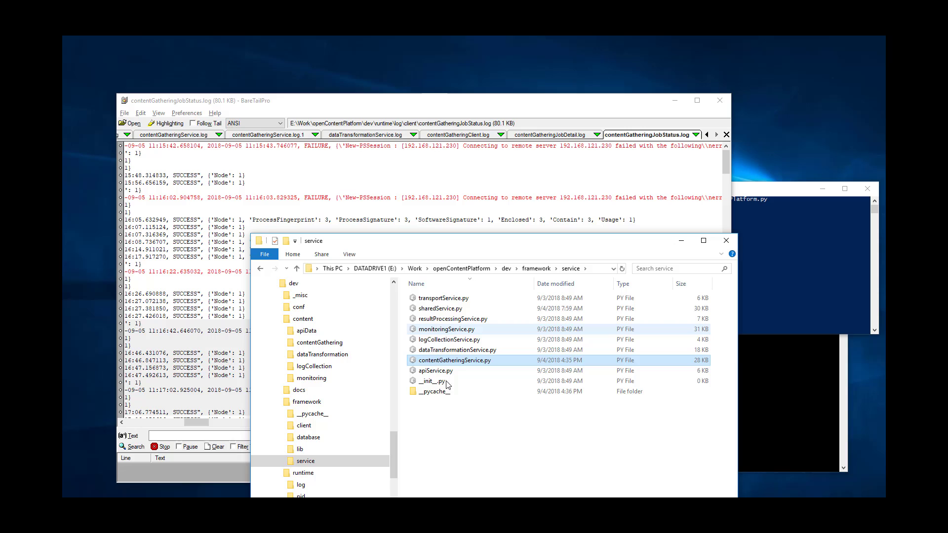
click(309, 438)
double_click(433, 371)
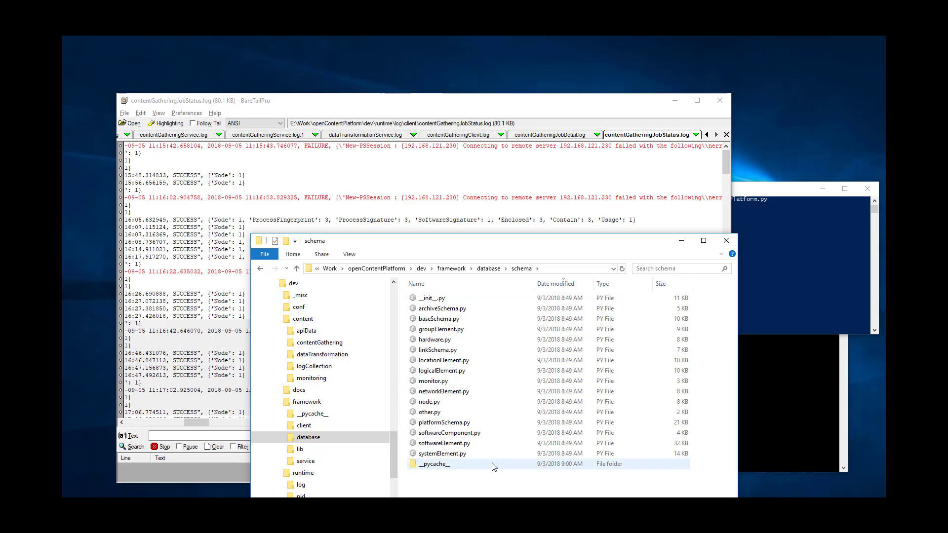
Open the framework\lib folder, sort its files by name and look through the library modules.
click(301, 450)
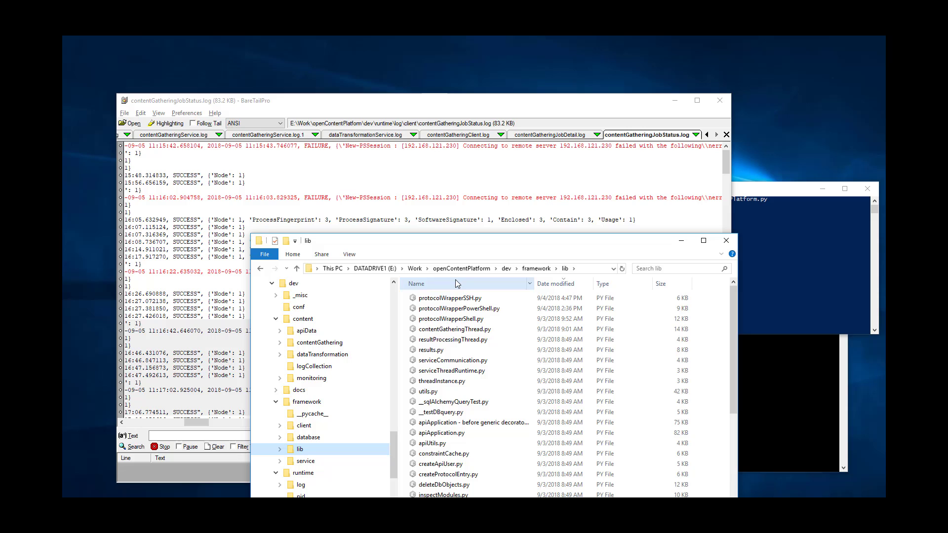
click(483, 290)
scroll(568, 416, down, 5)
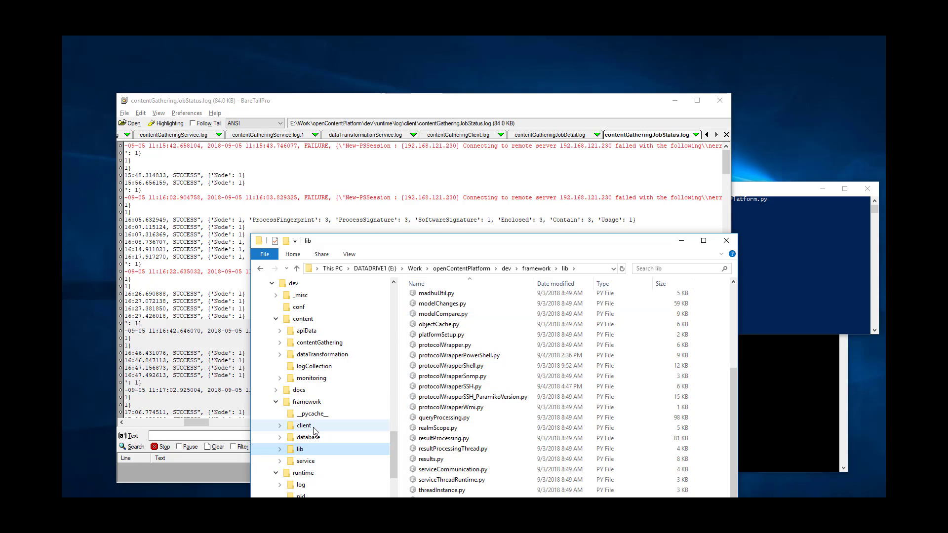
Browse the runtime\log folder down to its service subfolder and review the service logs and the json log folder.
click(303, 473)
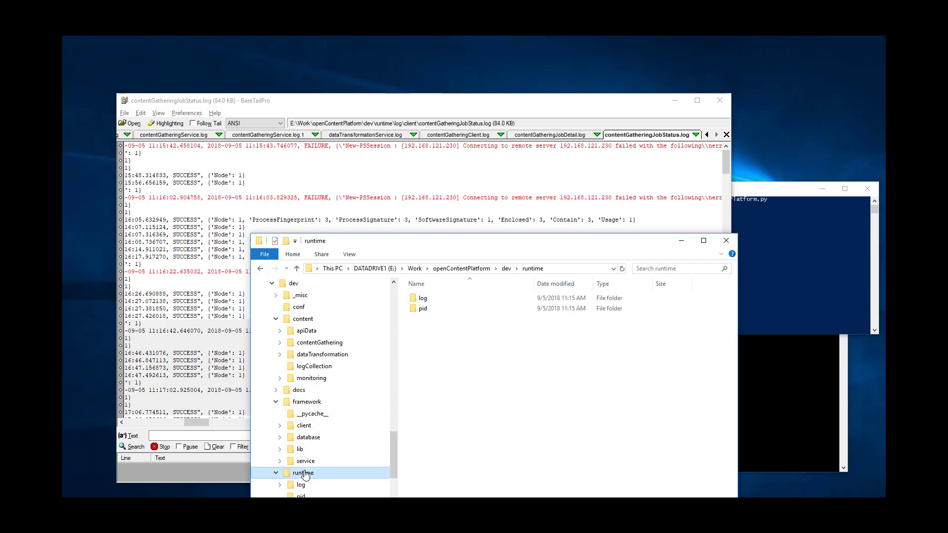
click(301, 486)
click(278, 484)
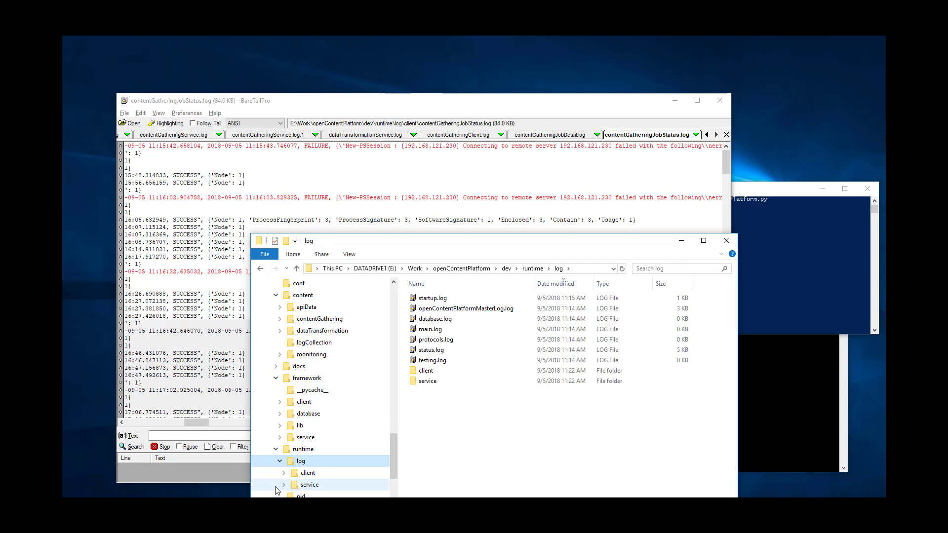
click(284, 485)
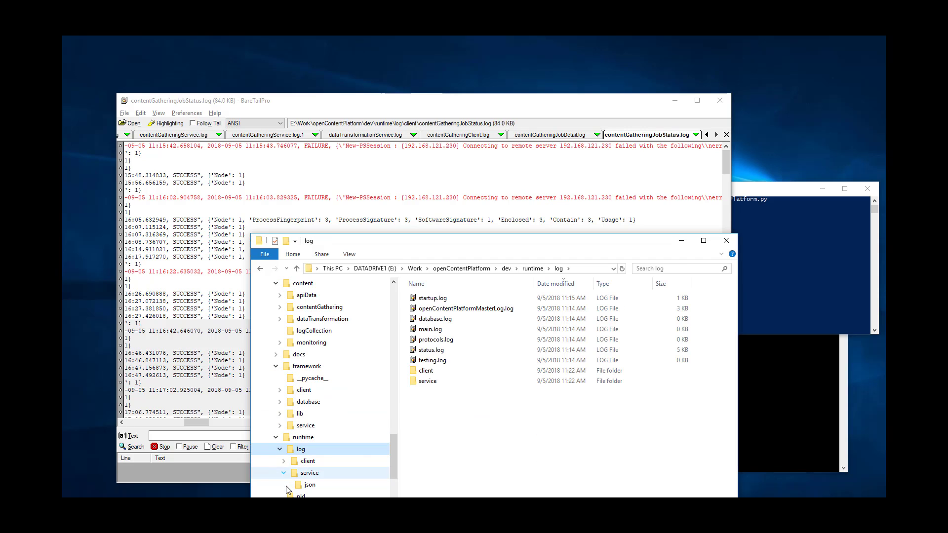
click(309, 473)
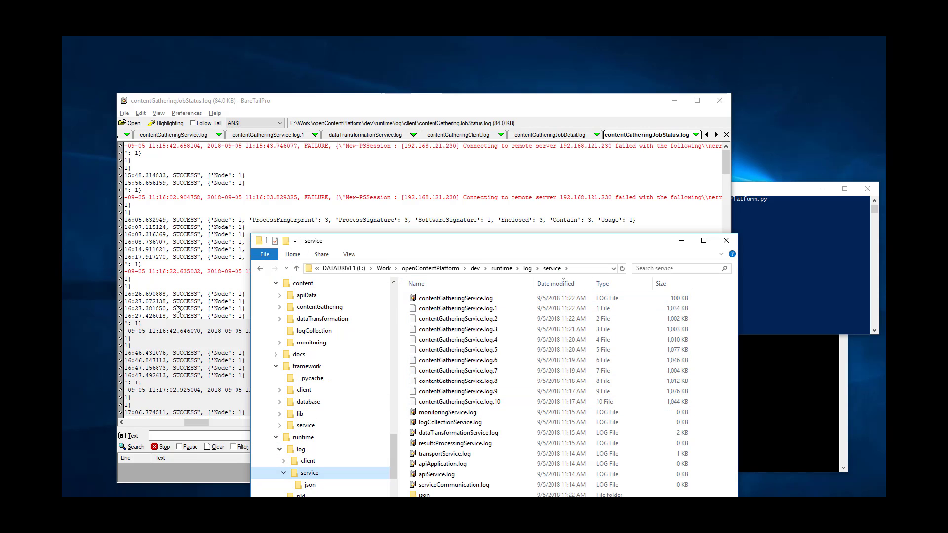
click(310, 486)
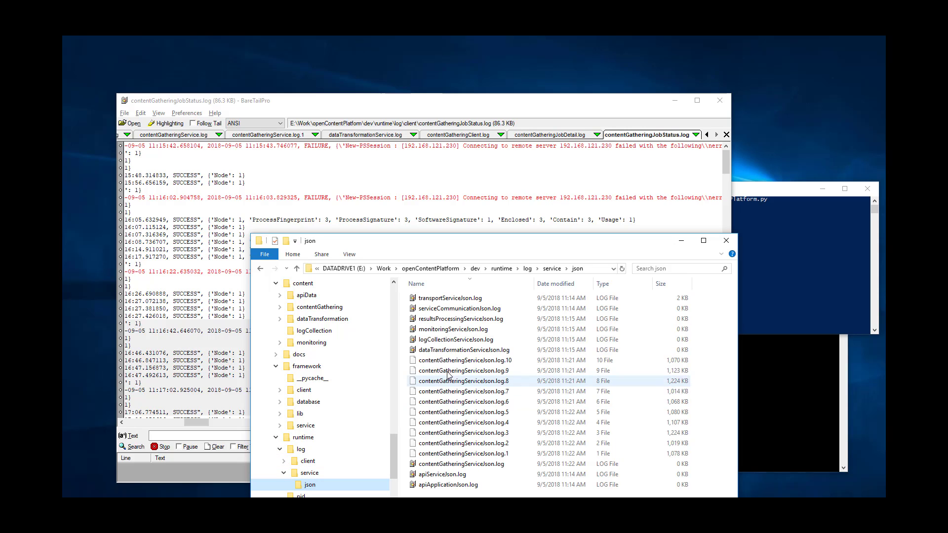